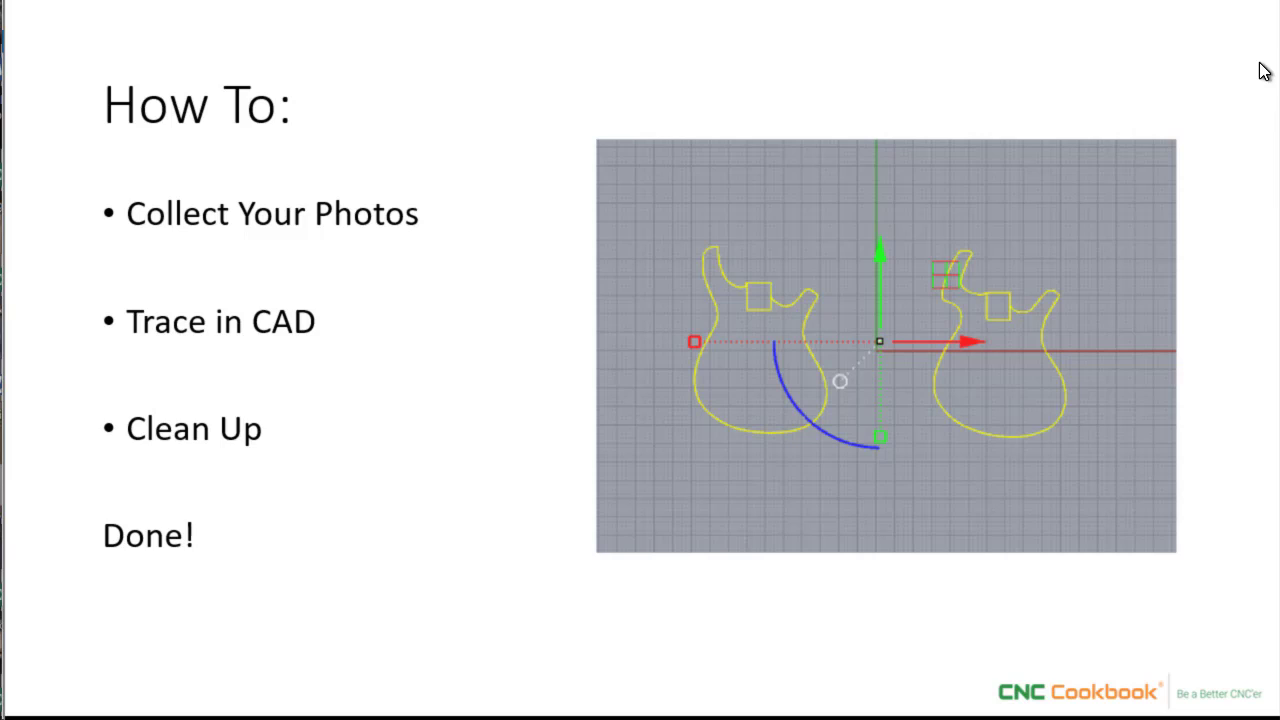
Bring the Pinterest Guitars board to the front and check its page address.
mouse_move(1050, 716)
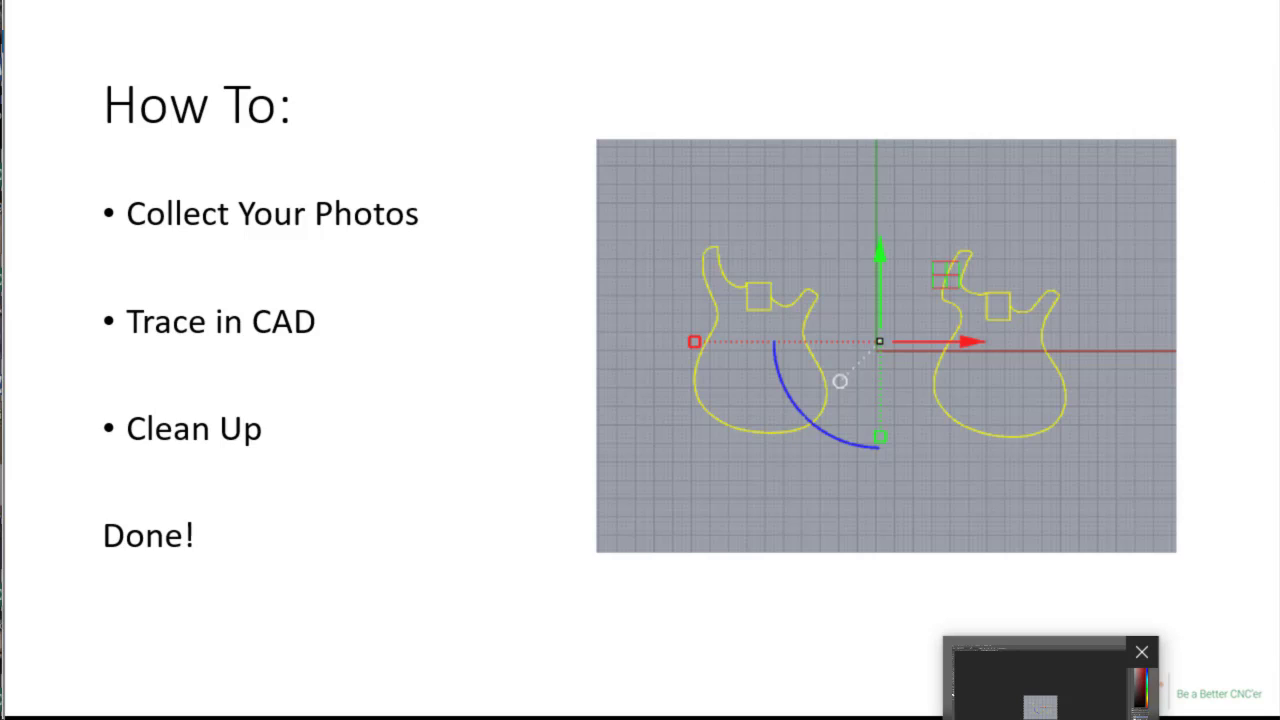
mouse_move(723, 716)
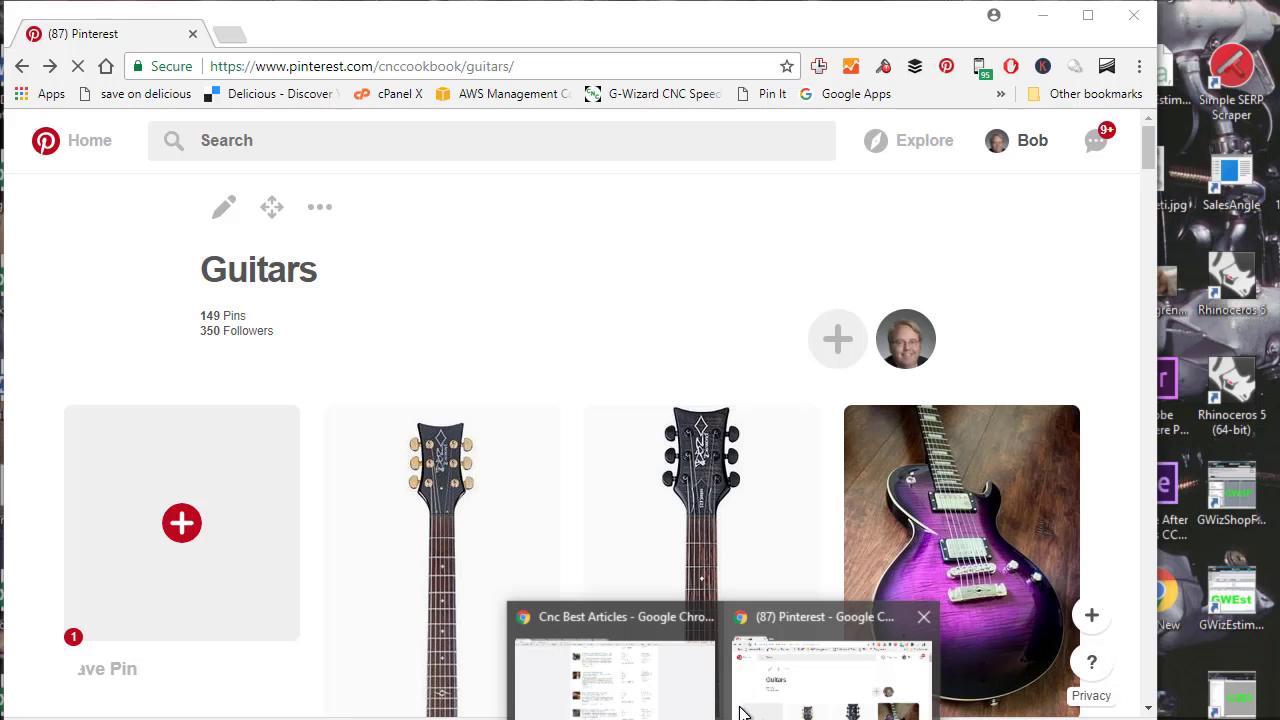
click(766, 700)
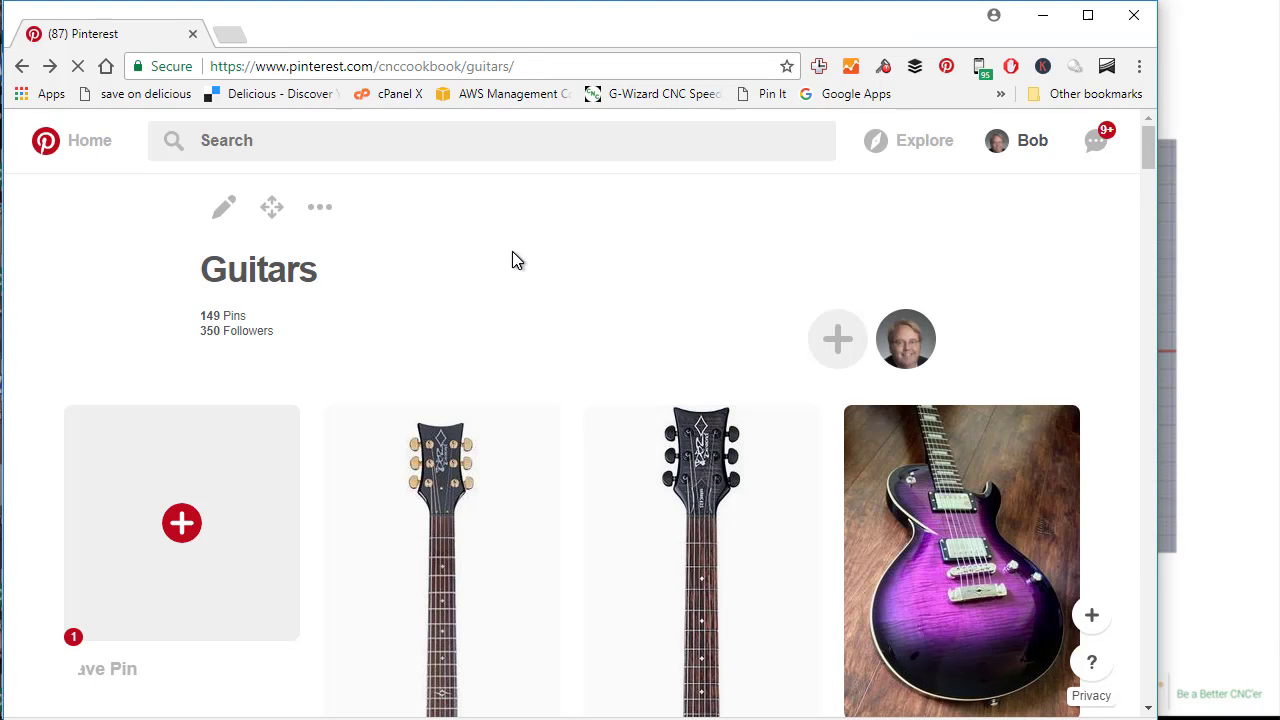
drag(462, 66, 371, 66)
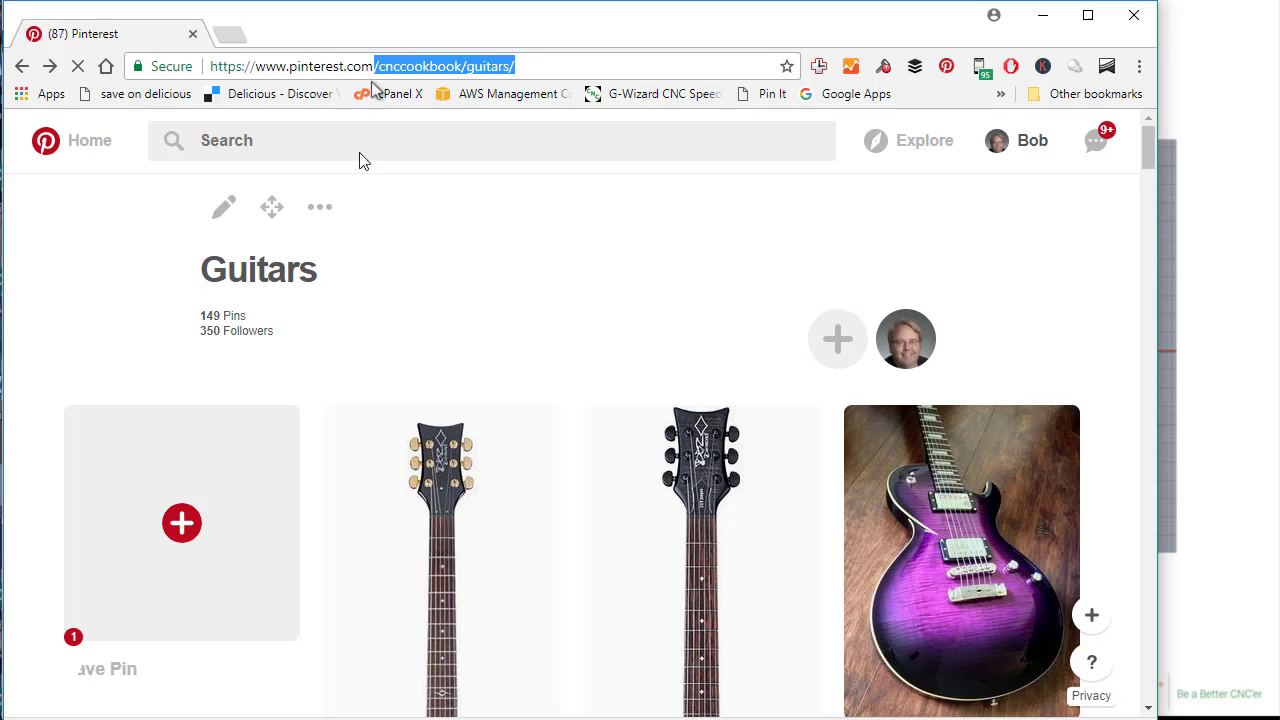
click(496, 278)
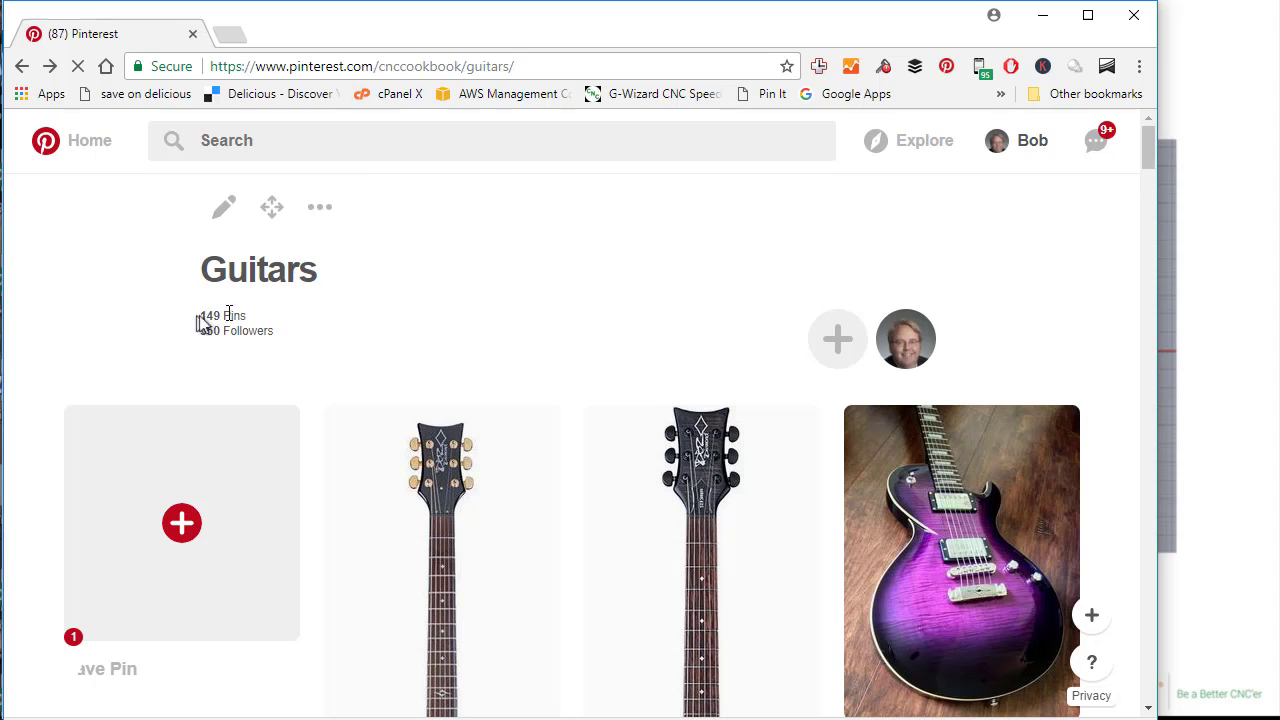
Scroll up and down through the Guitars board's guitar photo pins.
scroll(530, 308, down, 1)
scroll(529, 308, down, 6)
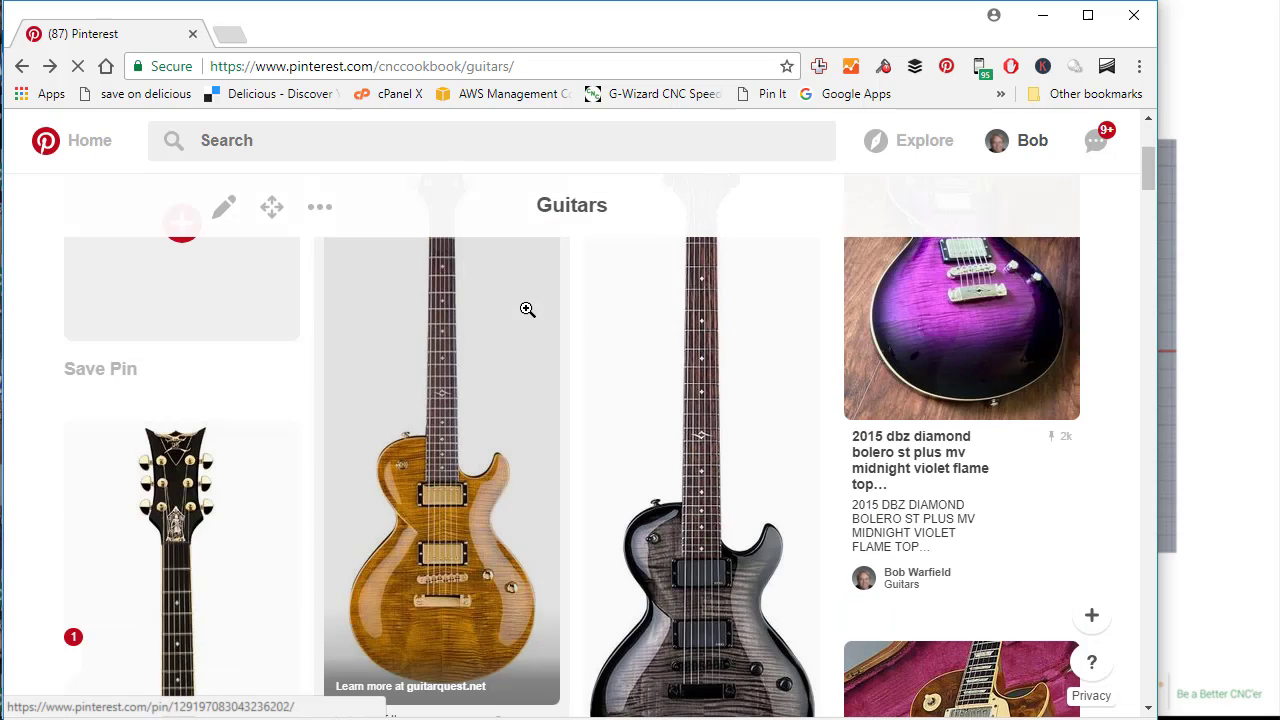
scroll(527, 309, down, 10)
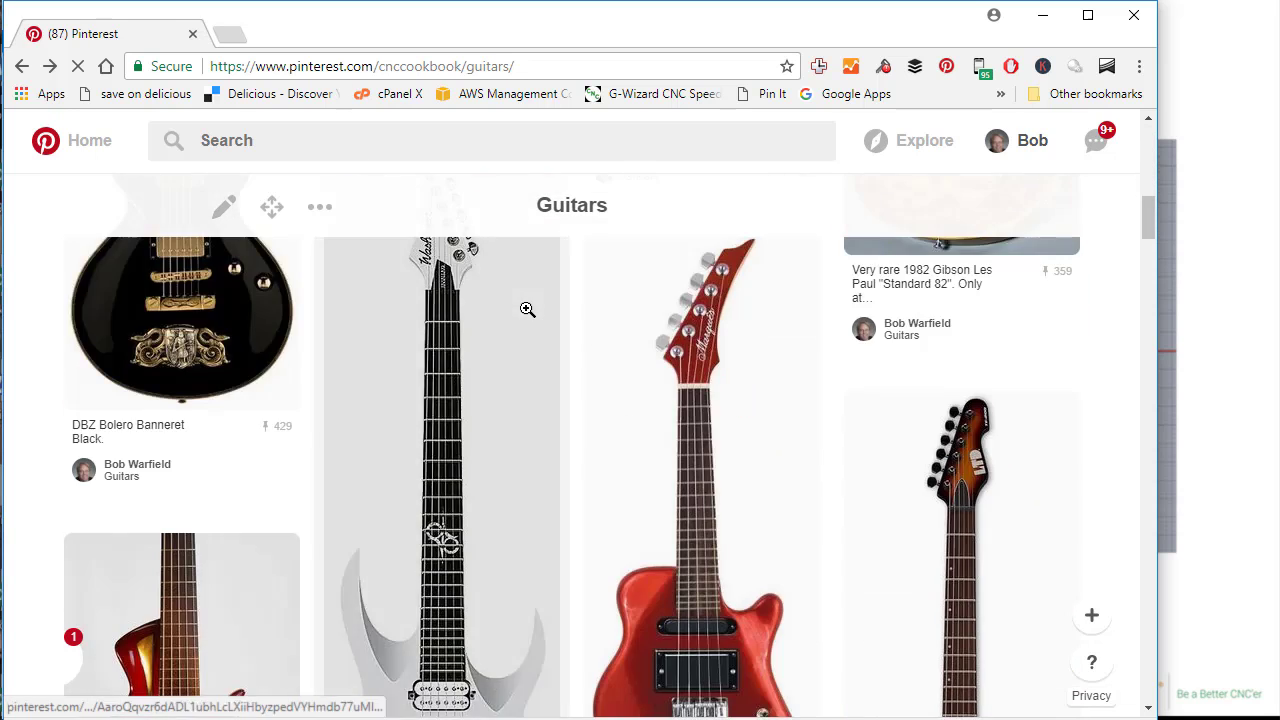
scroll(527, 309, down, 6)
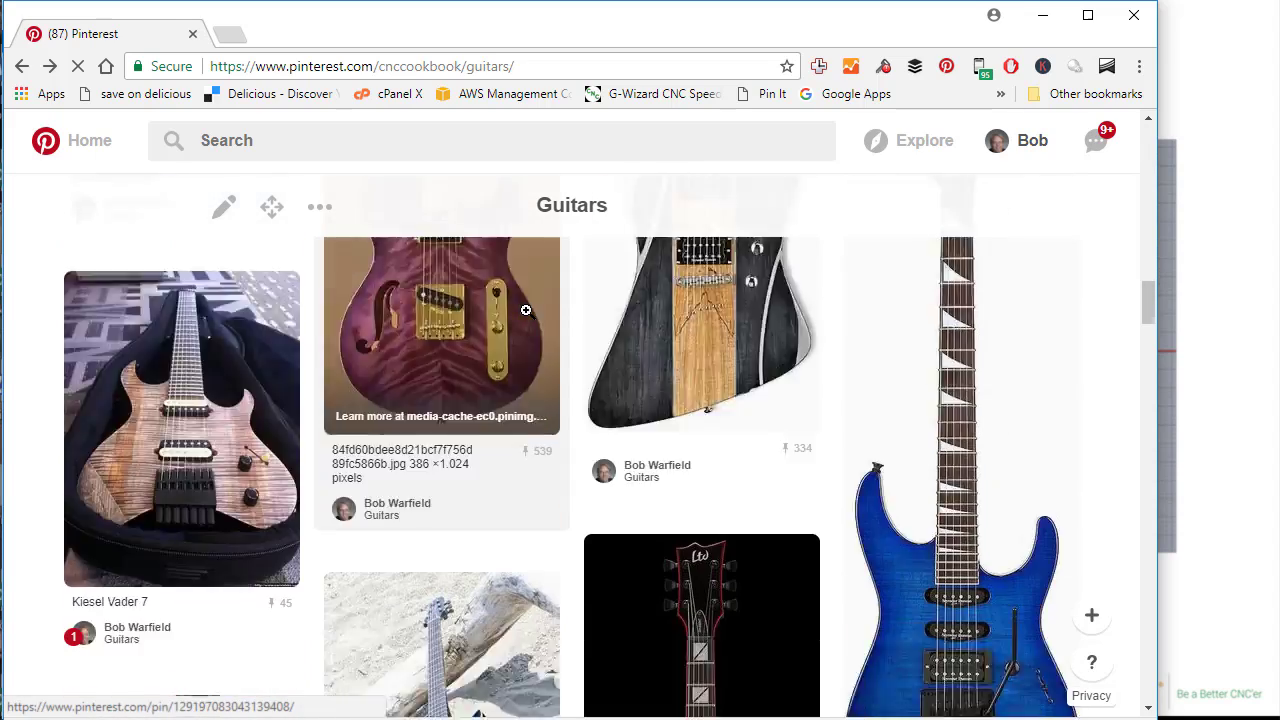
scroll(527, 310, up, 10)
scroll(527, 311, up, 10)
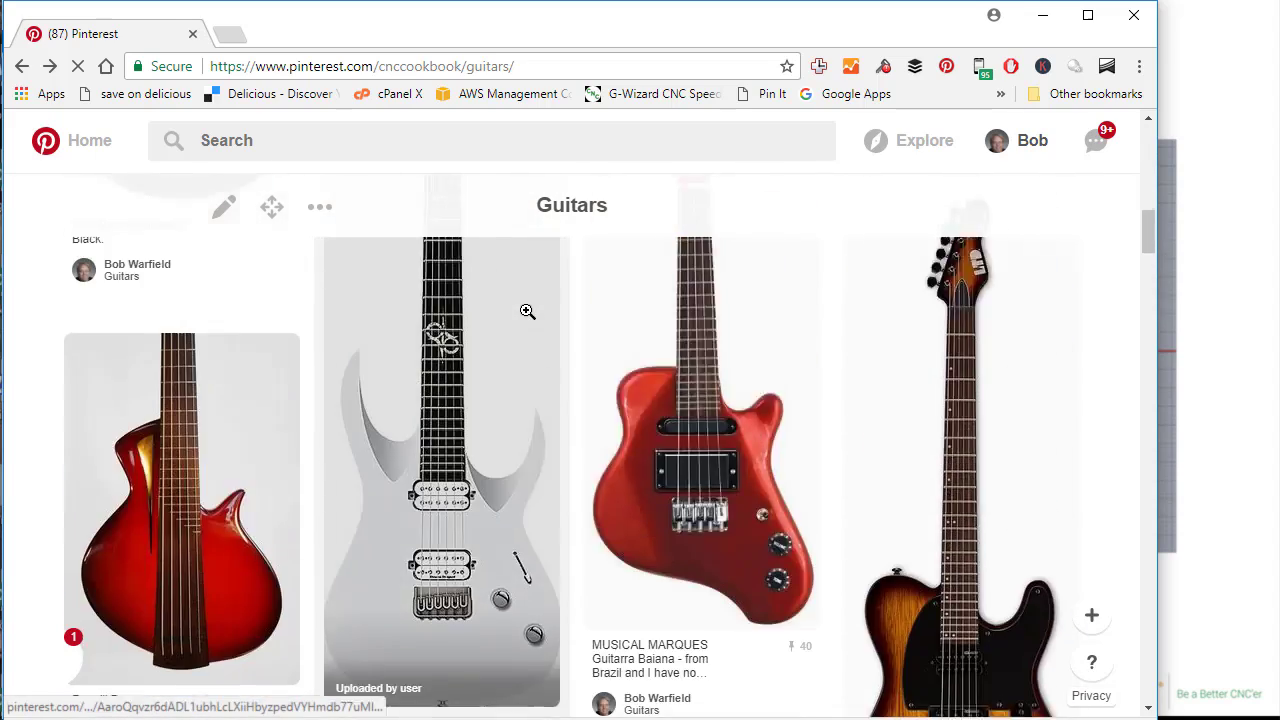
scroll(527, 315, down, 3)
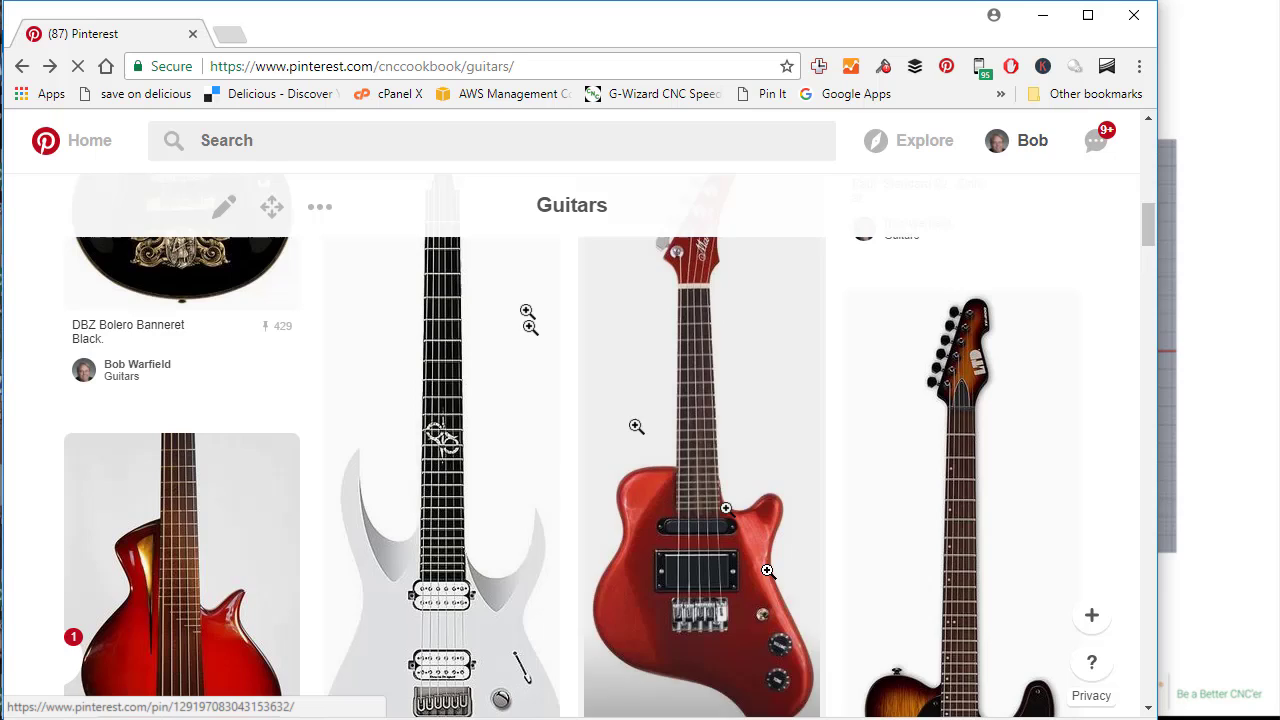
scroll(600, 410, up, 3)
mouse_move(445, 340)
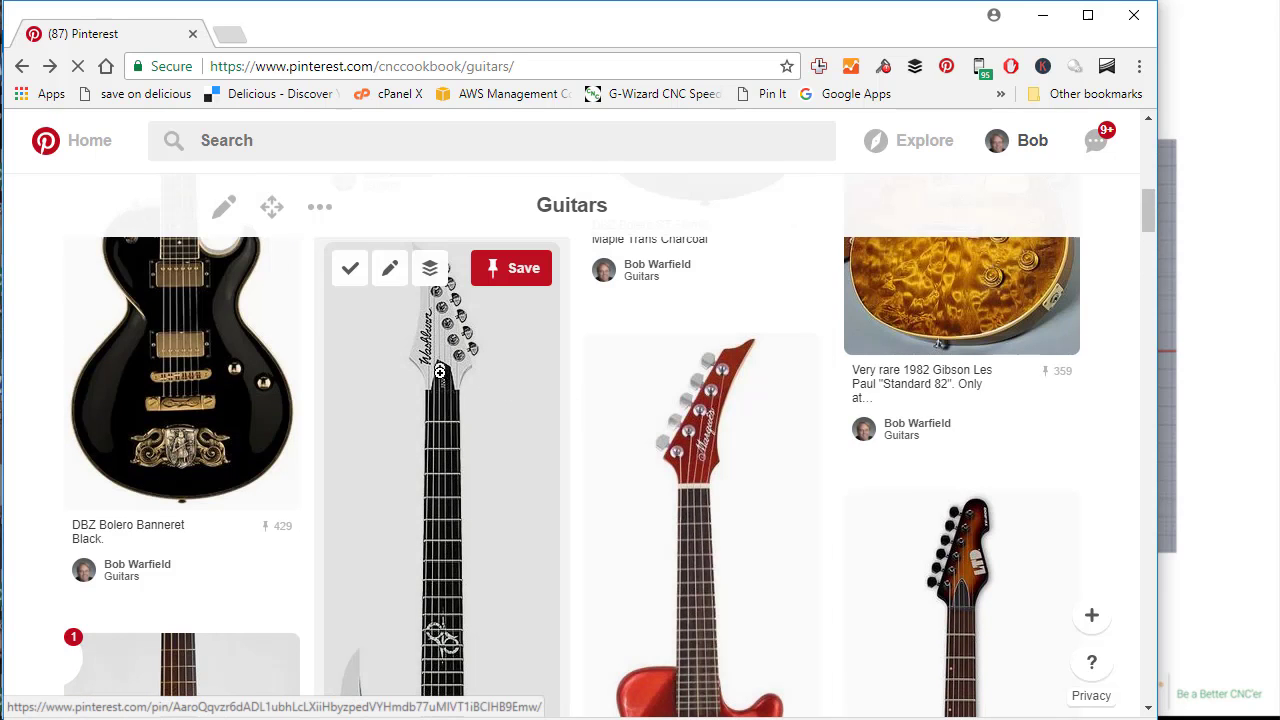
mouse_move(586, 408)
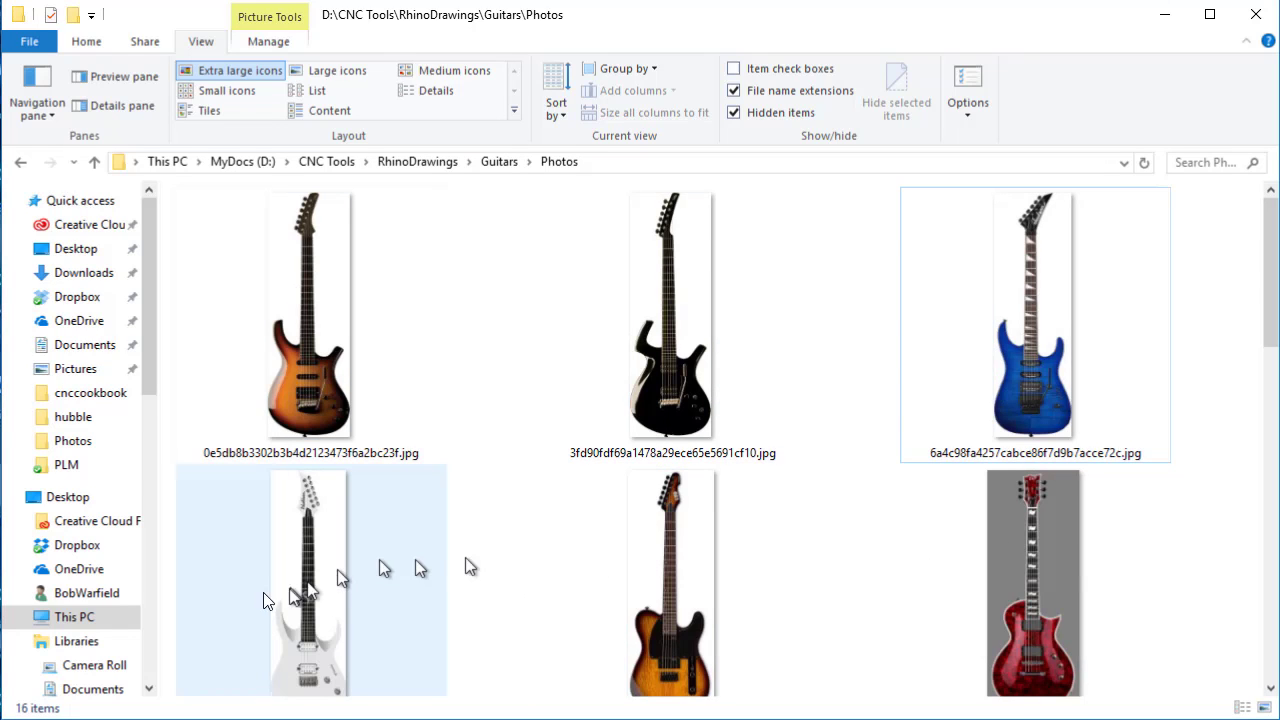
Scroll through the 16 guitar photo thumbnails in the Guitars\Photos folder.
scroll(505, 553, down, 6)
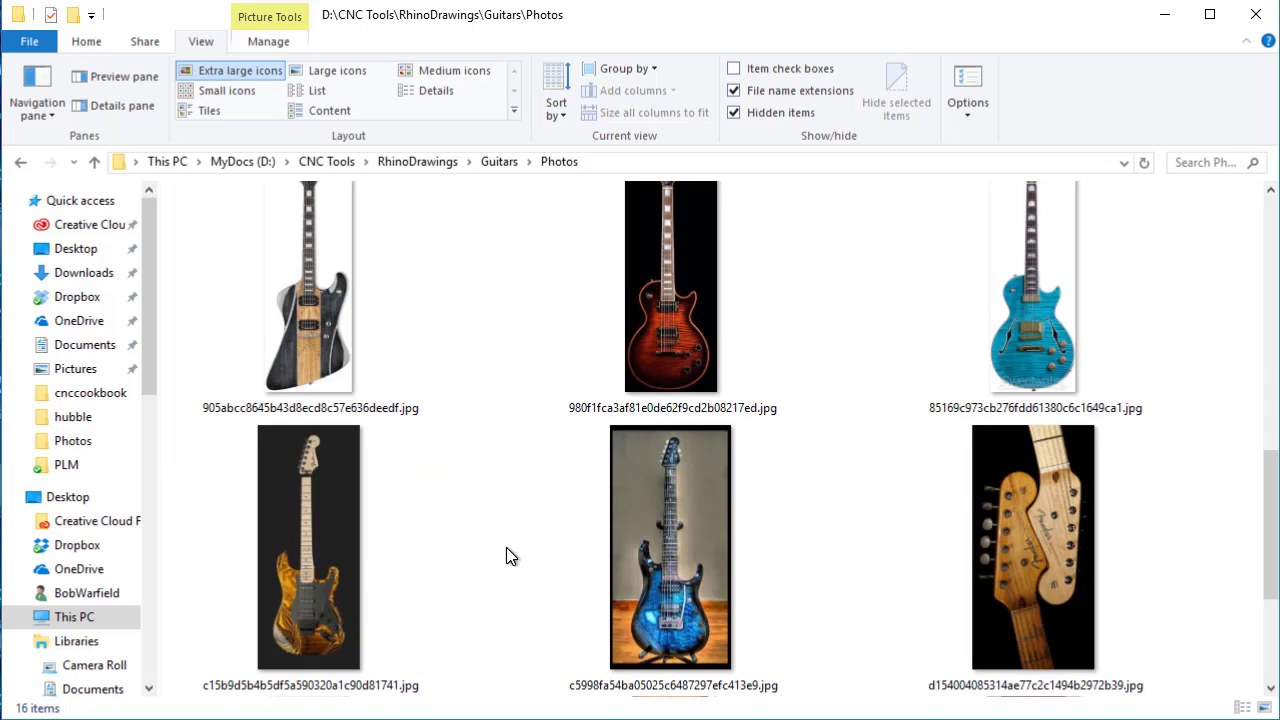
scroll(506, 548, up, 6)
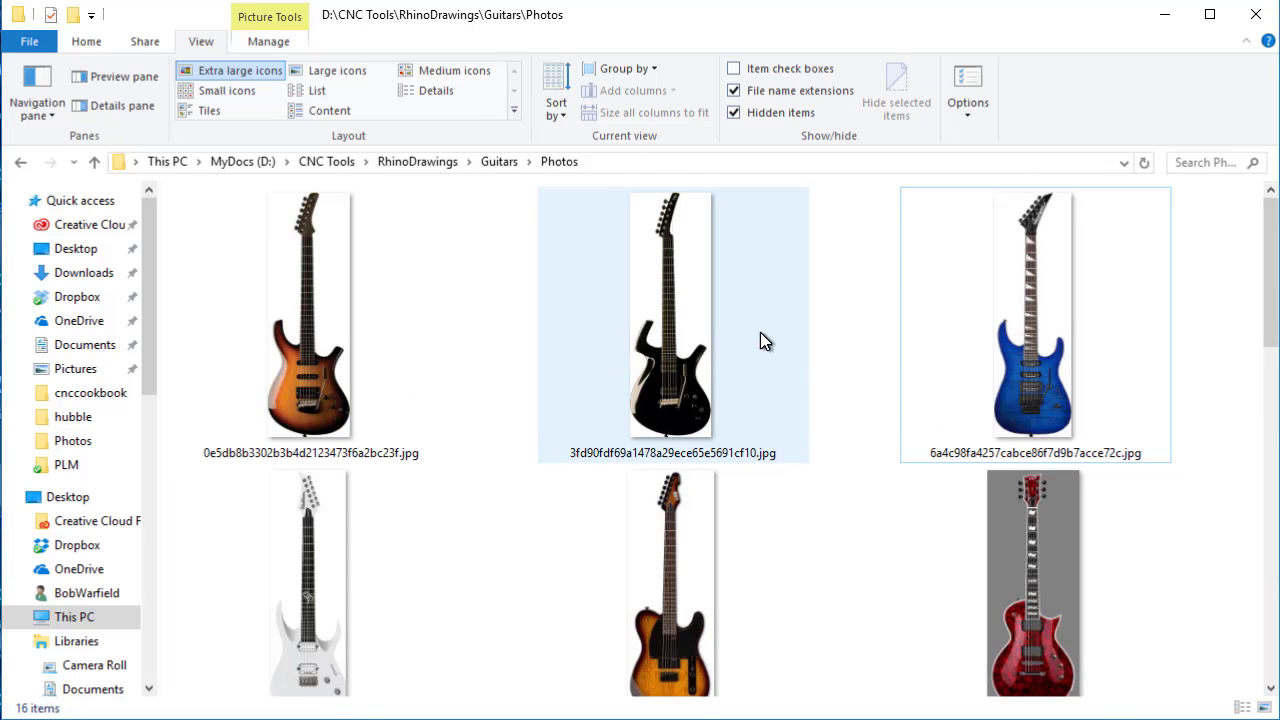
mouse_move(760, 340)
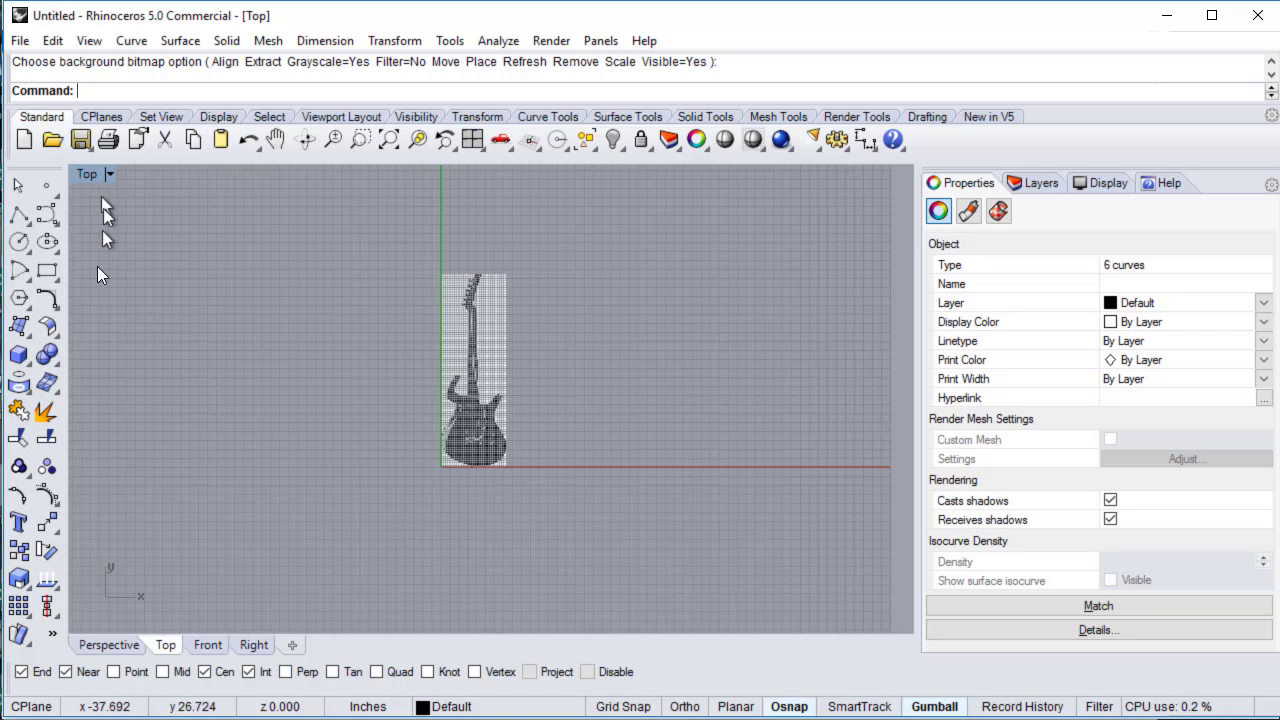
scroll(245, 460, up, 5)
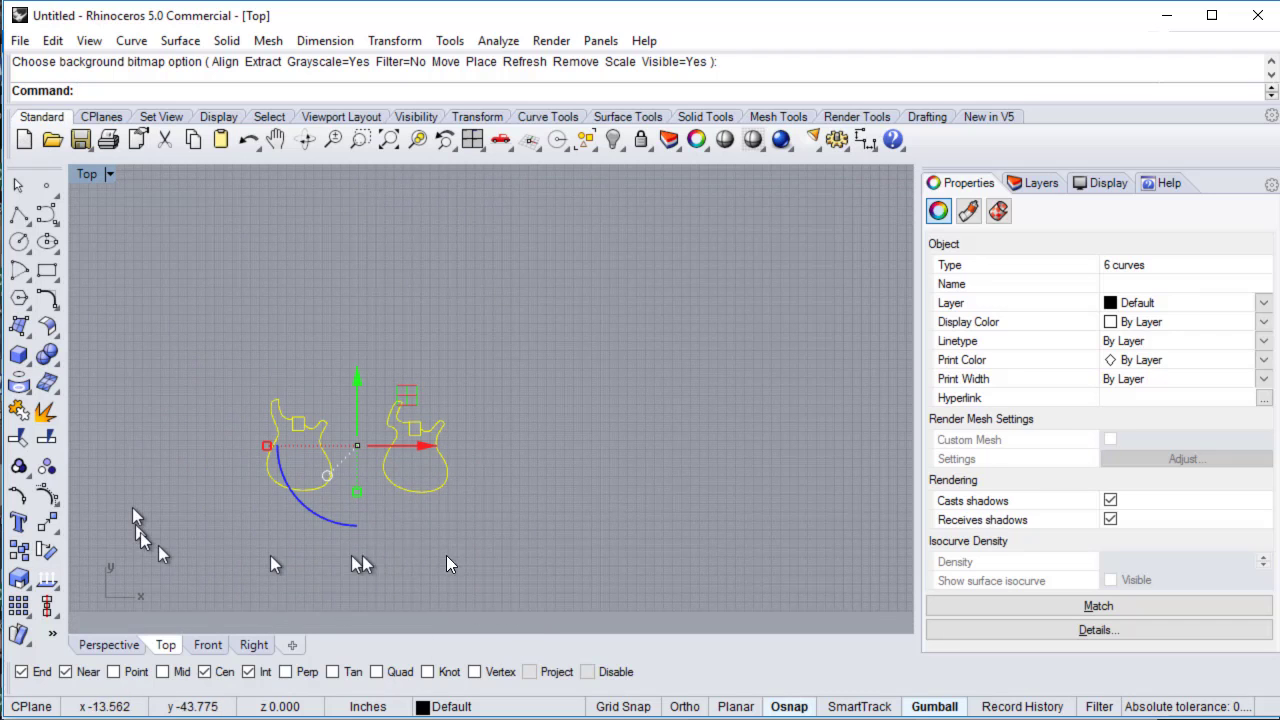
scroll(586, 271, down, 3)
right_drag(571, 371, 506, 571)
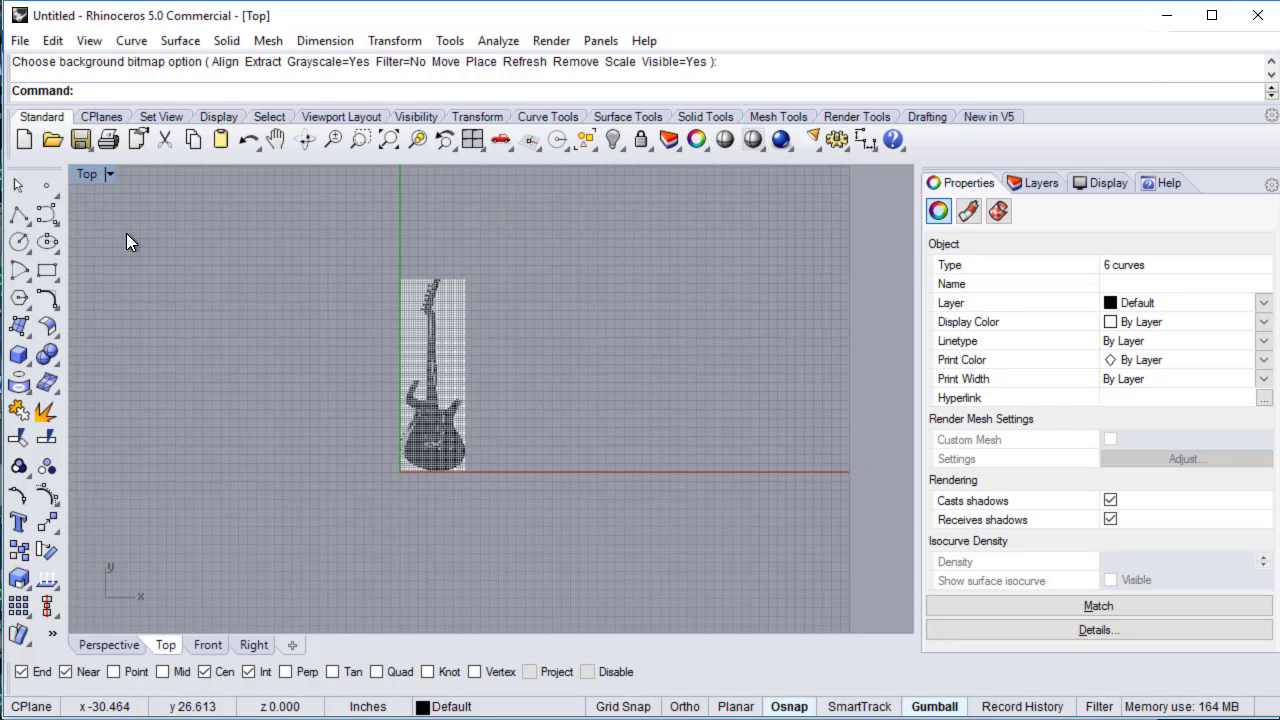
Place the Les Paul JPG as the Top view's background bitmap, first corner at the origin.
click(97, 174)
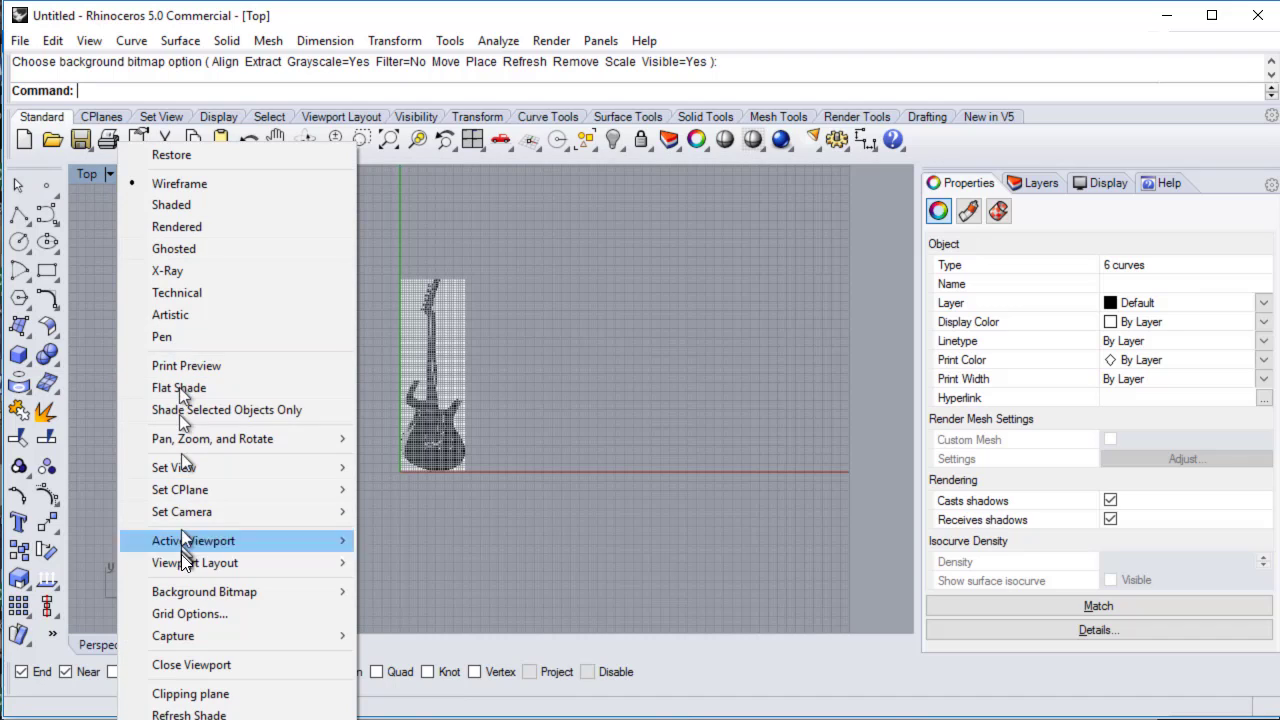
mouse_move(185, 567)
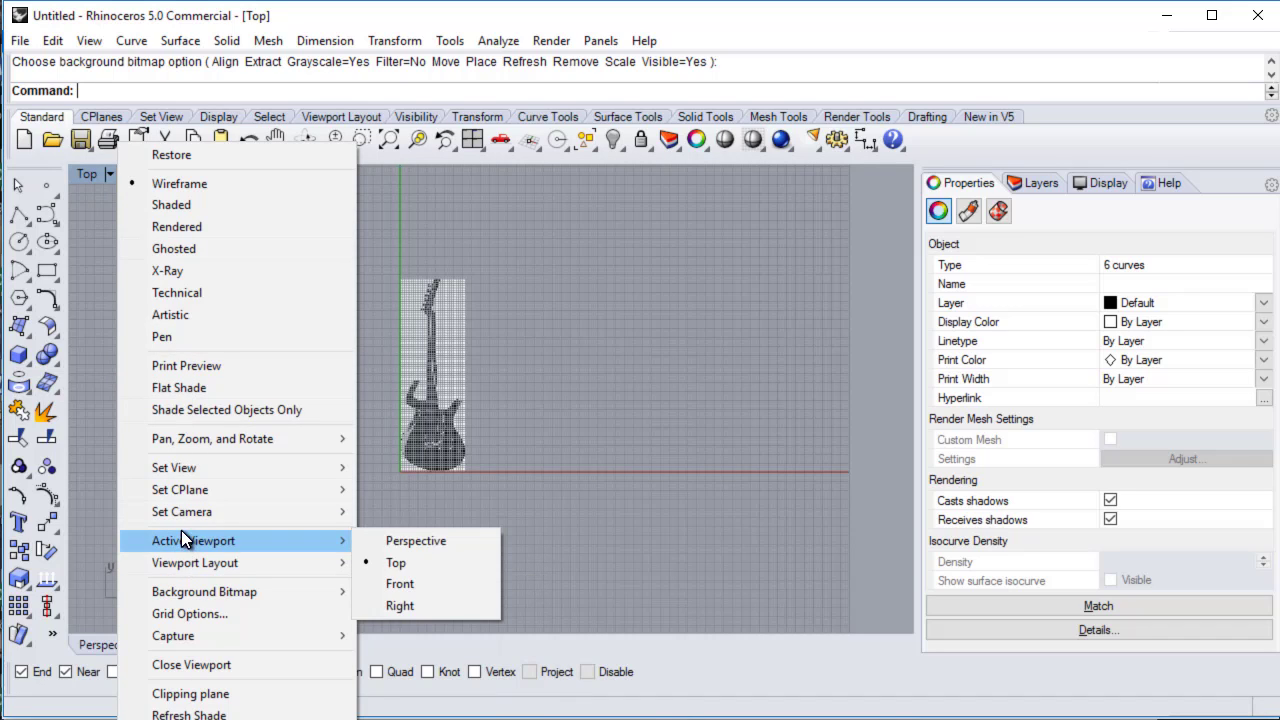
mouse_move(239, 594)
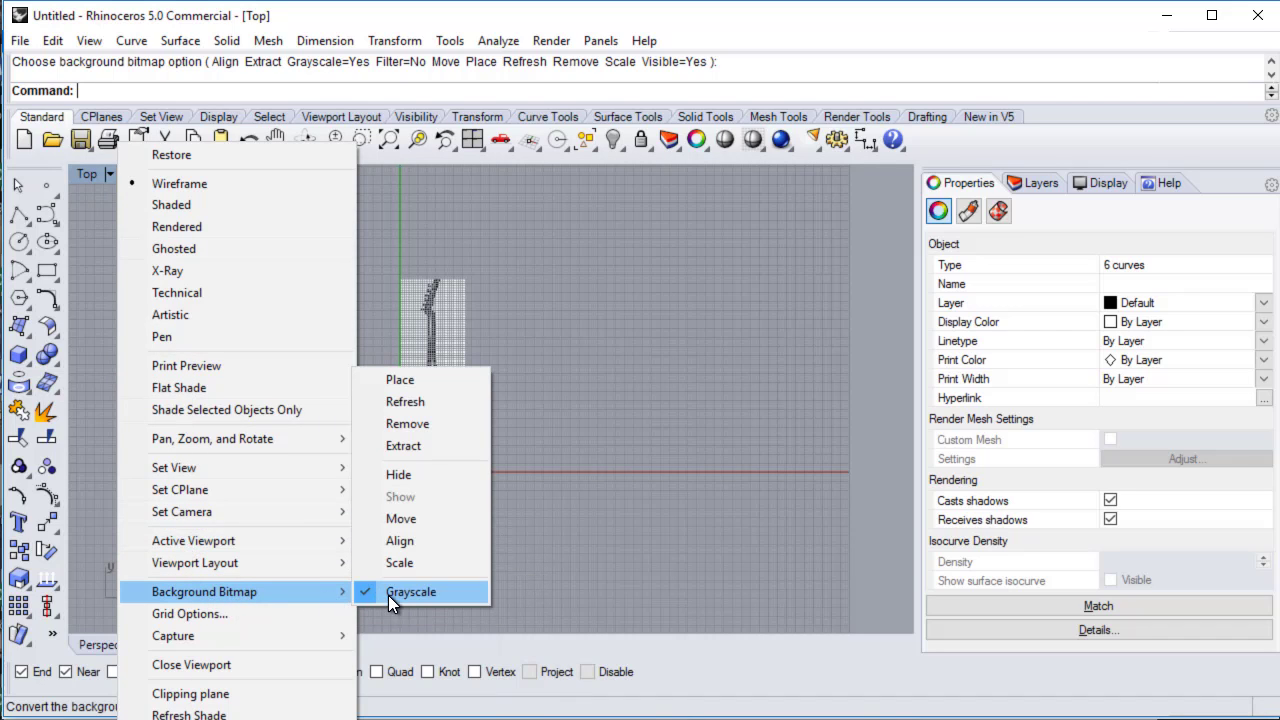
click(396, 380)
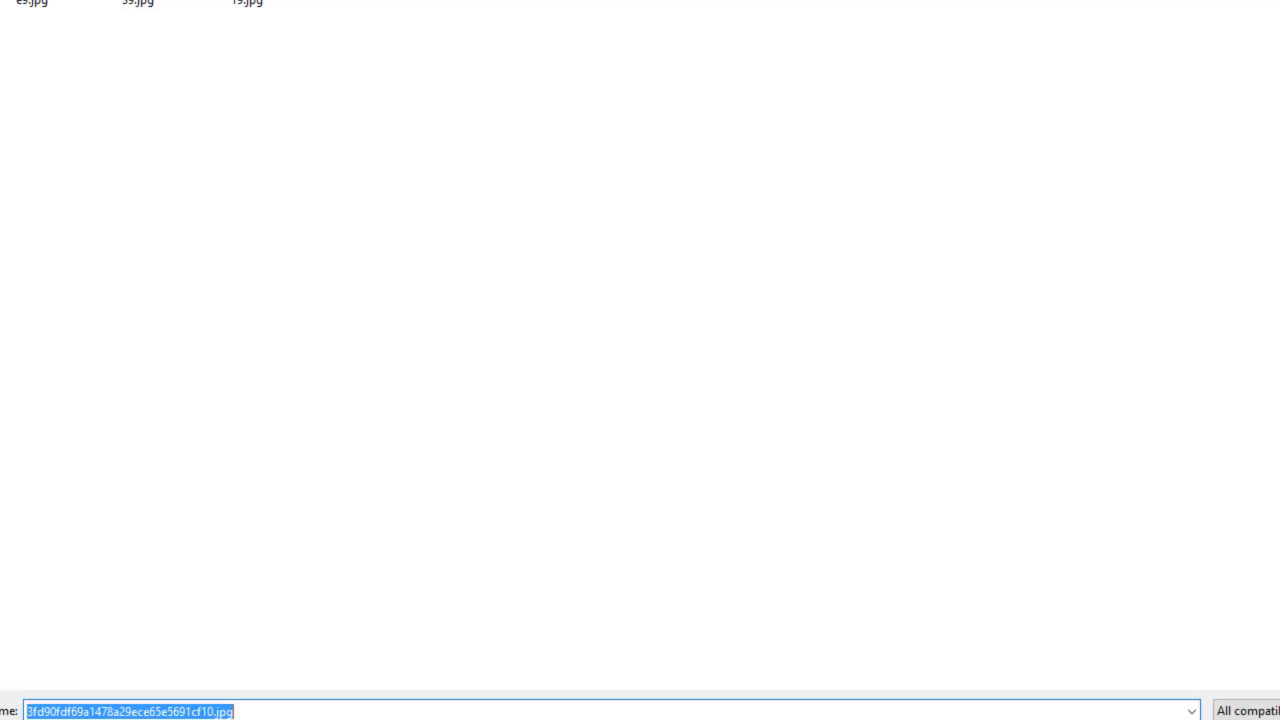
text(86e7966880cc7a8739b384433691b30d.jpg)
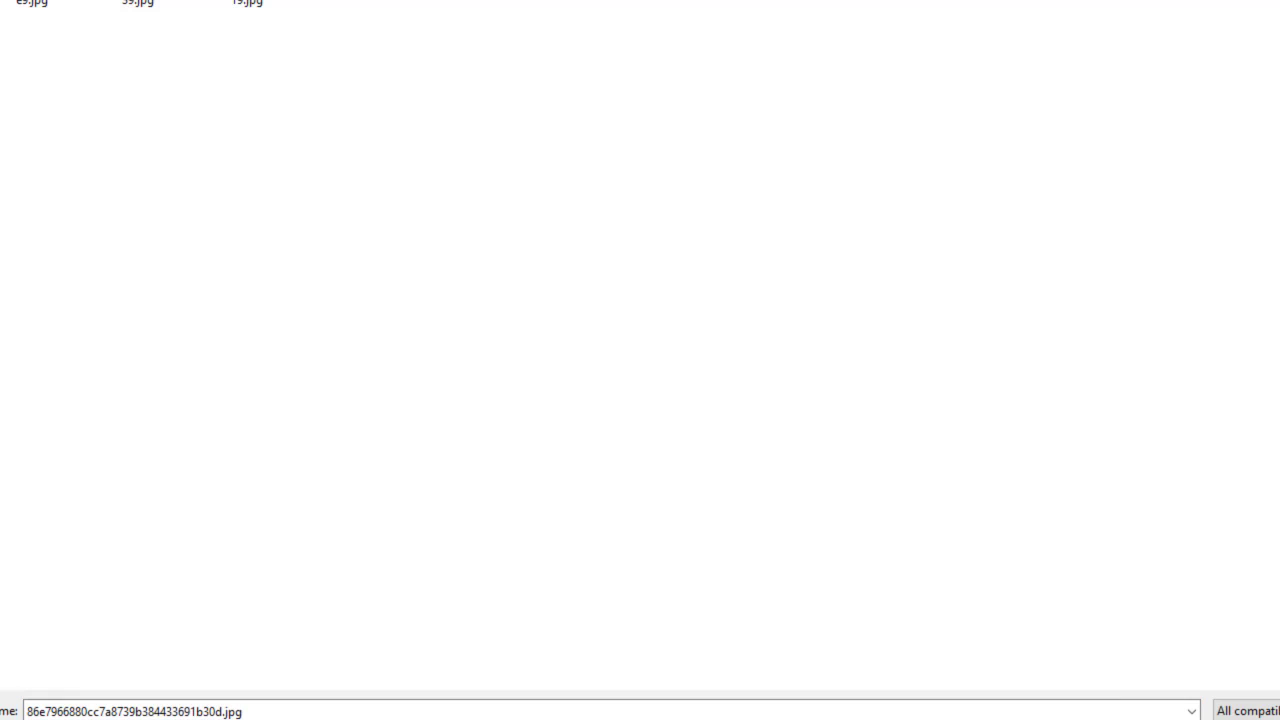
key(Return)
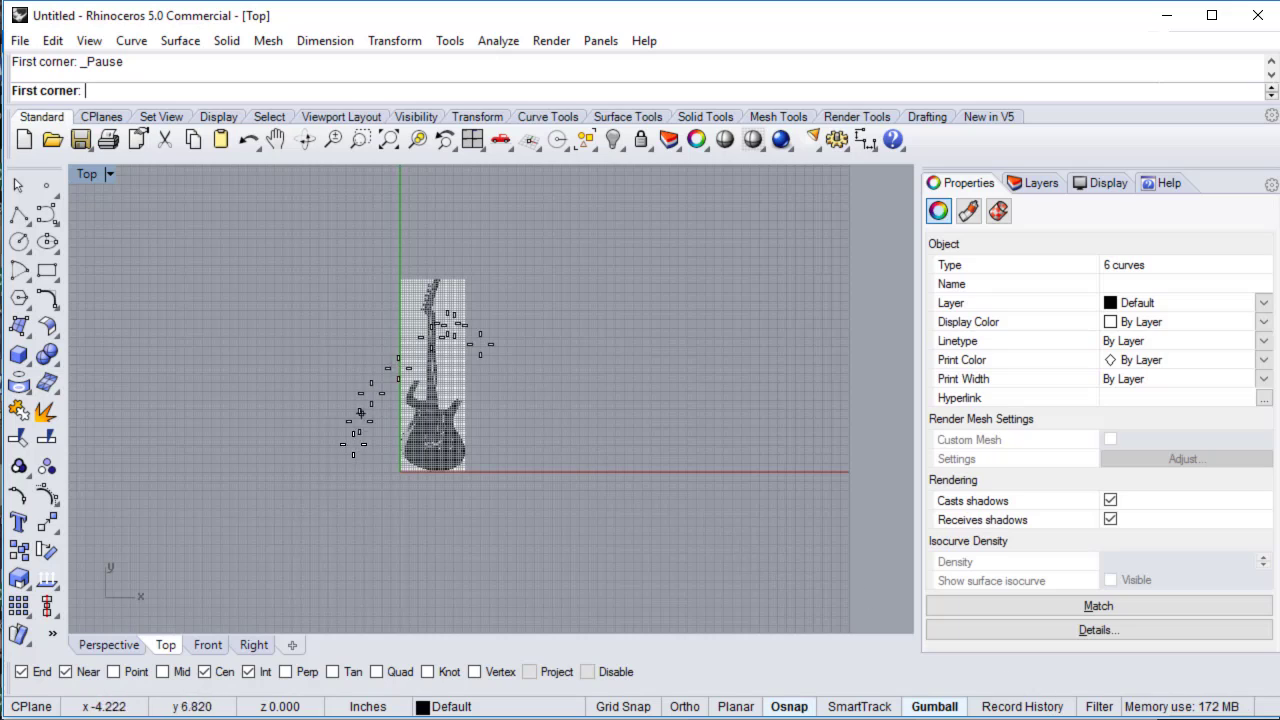
click(400, 471)
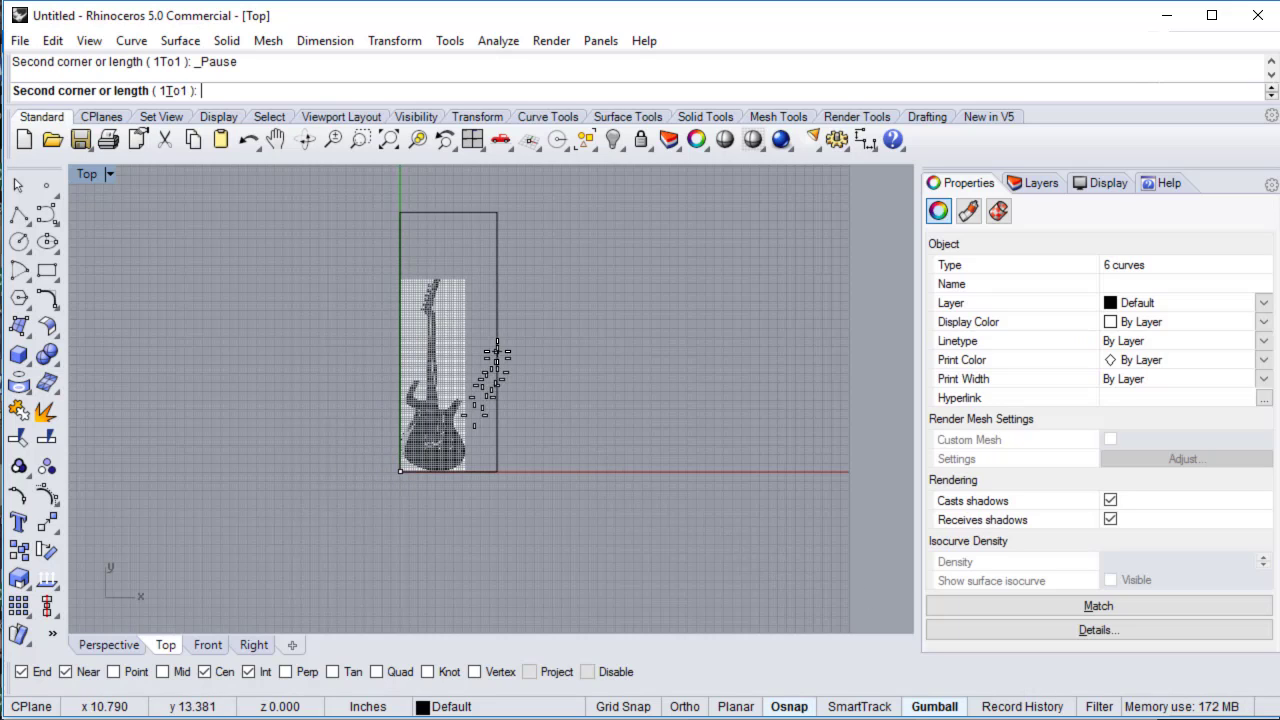
click(471, 268)
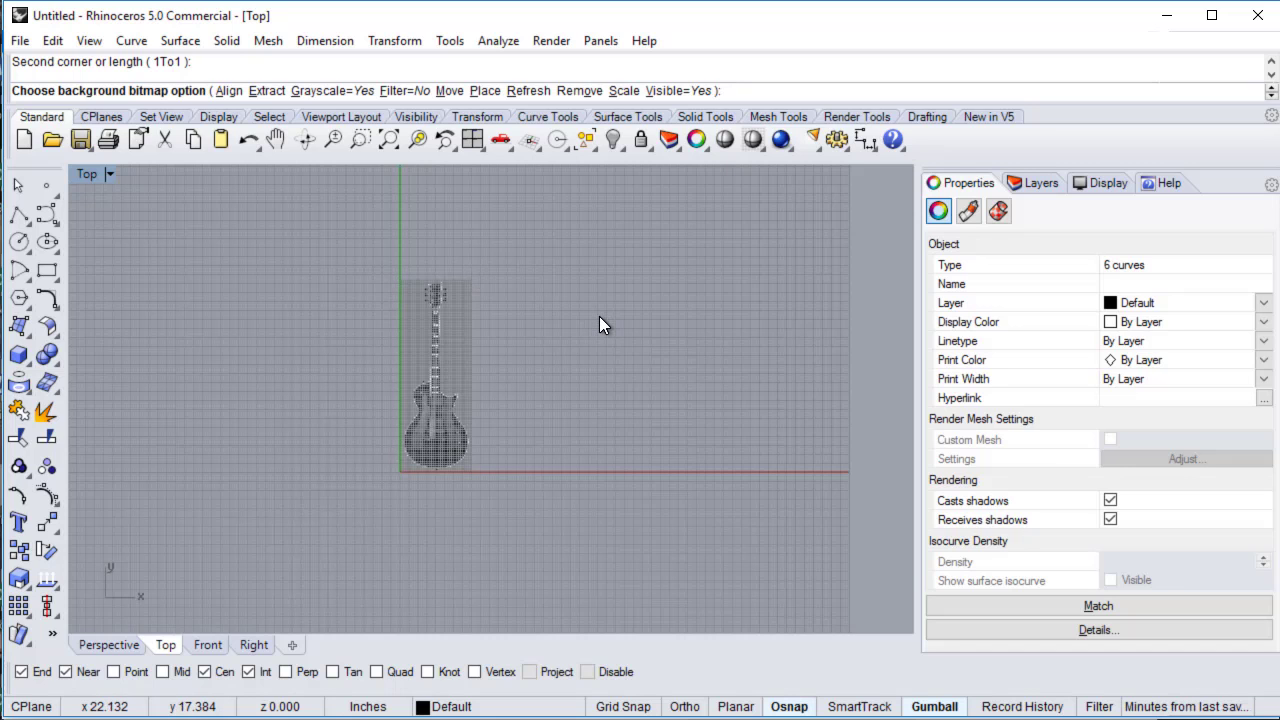
Pan and zoom the Top view to frame the guitar body and neck.
scroll(443, 400, up, 8)
scroll(443, 392, down, 5)
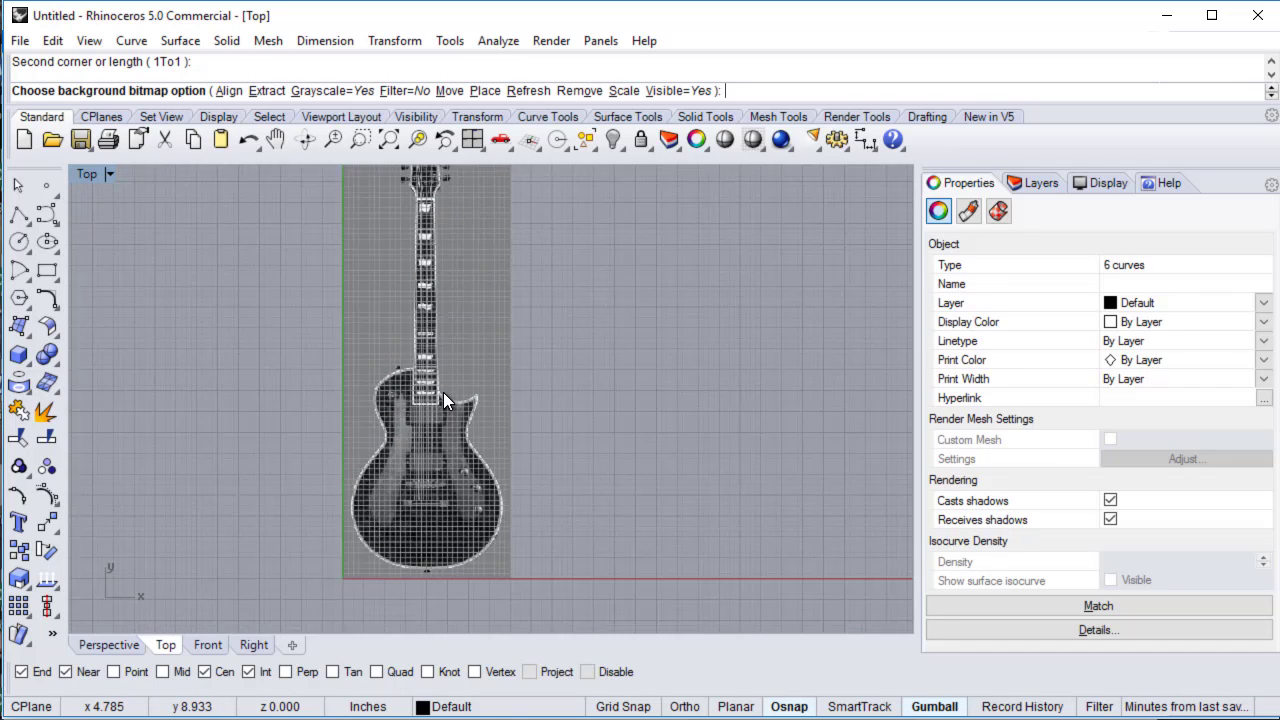
right_drag(588, 358, 629, 380)
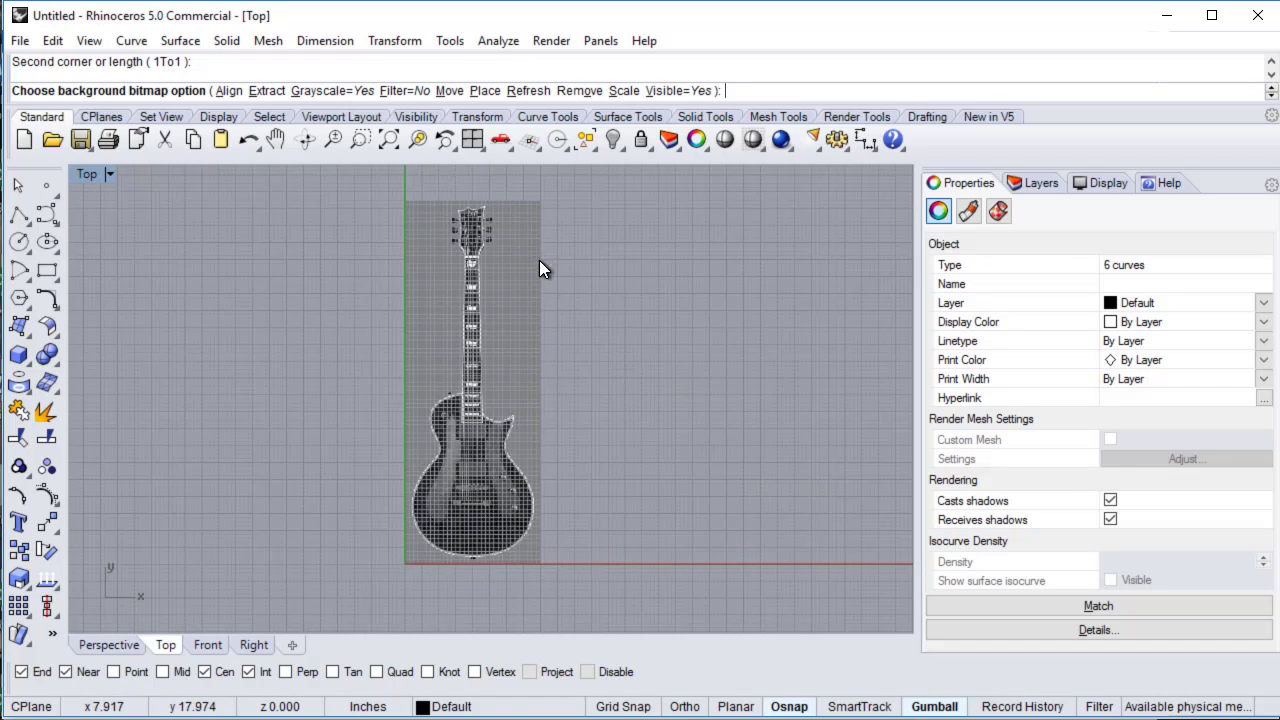
right_drag(645, 425, 641, 347)
scroll(642, 347, up, 6)
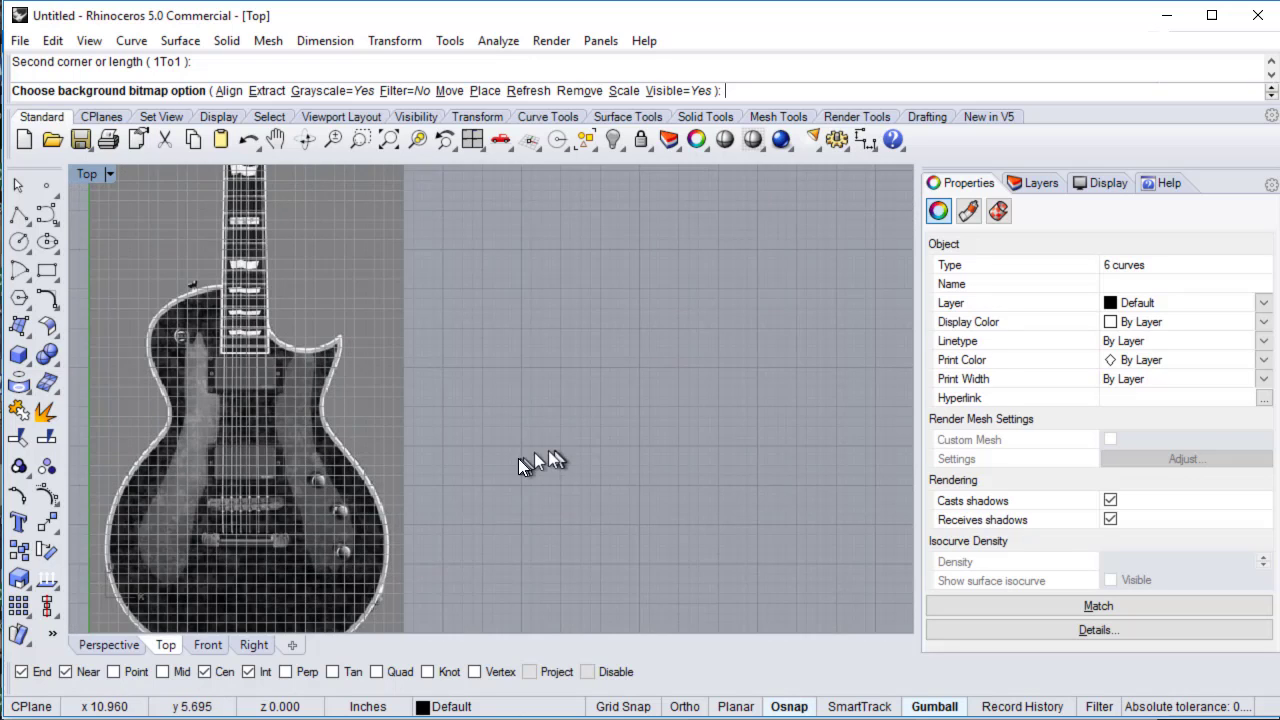
scroll(785, 375, down, 2)
mouse_move(788, 375)
right_down()
mouse_move(808, 377)
mouse_move(769, 363)
right_up()
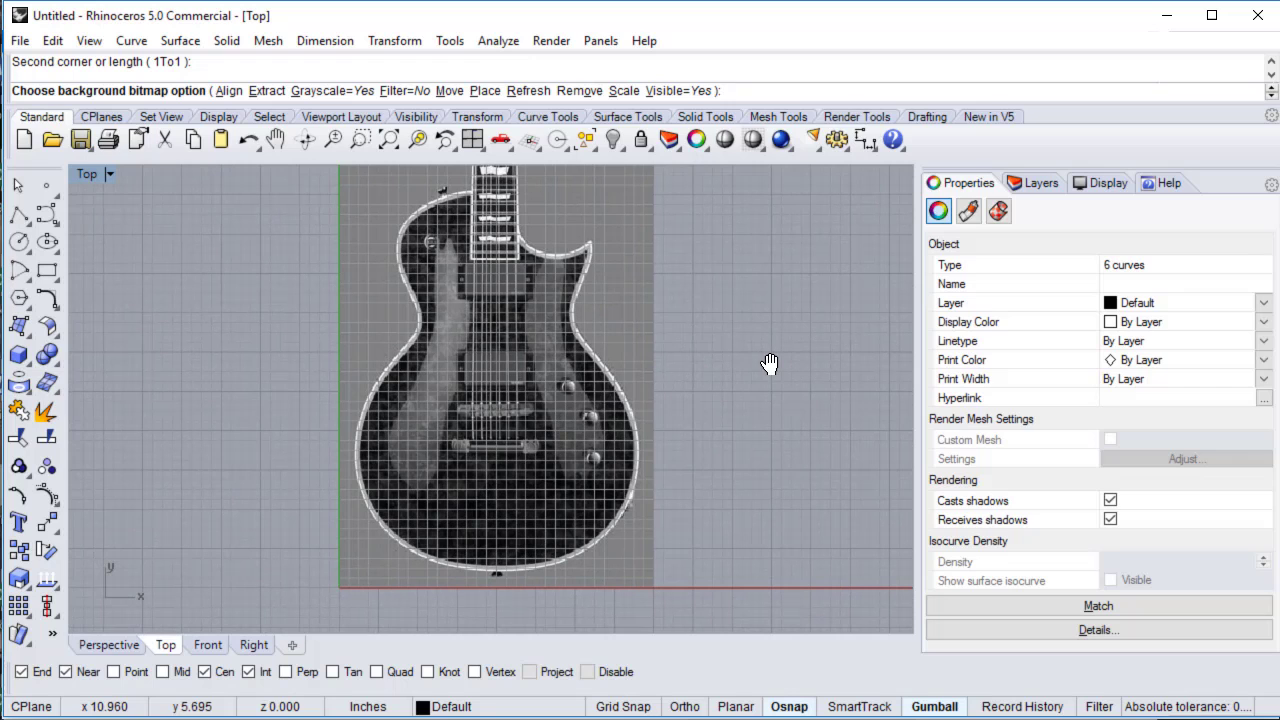
right_drag(449, 366, 484, 455)
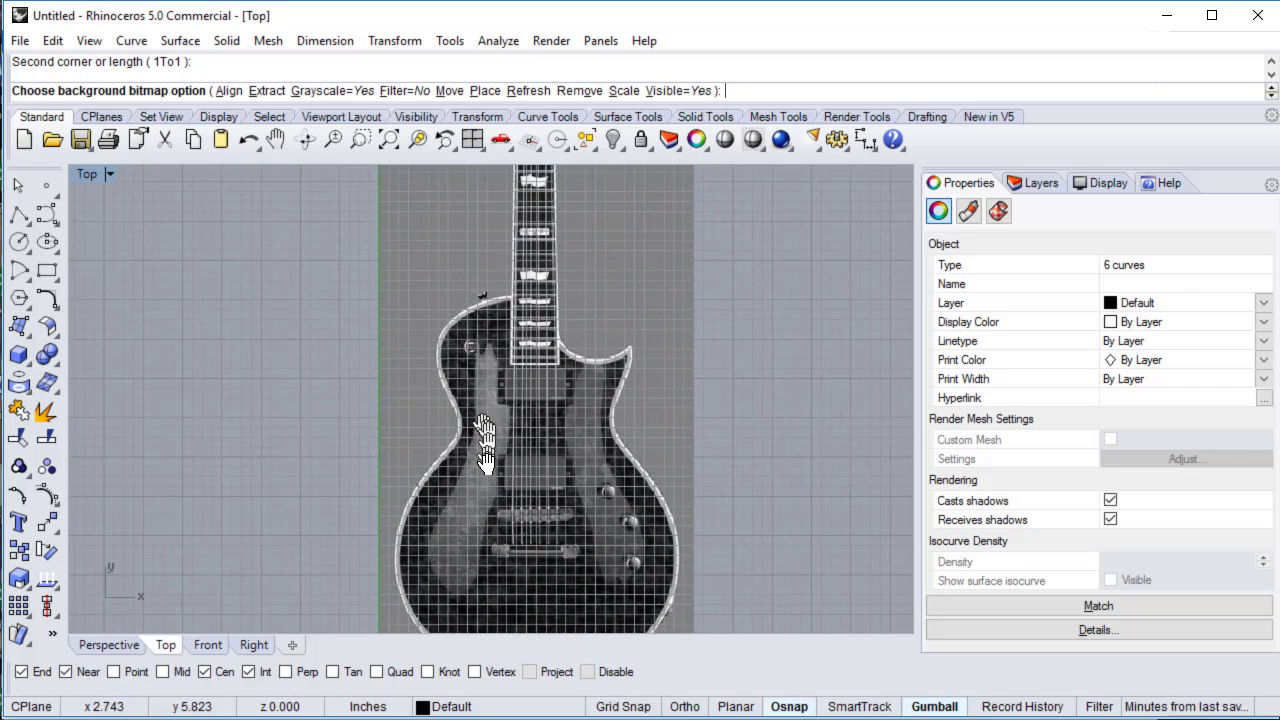
Draw a corner-to-corner rectangle around the neck base where it meets the body.
click(55, 276)
click(47, 272)
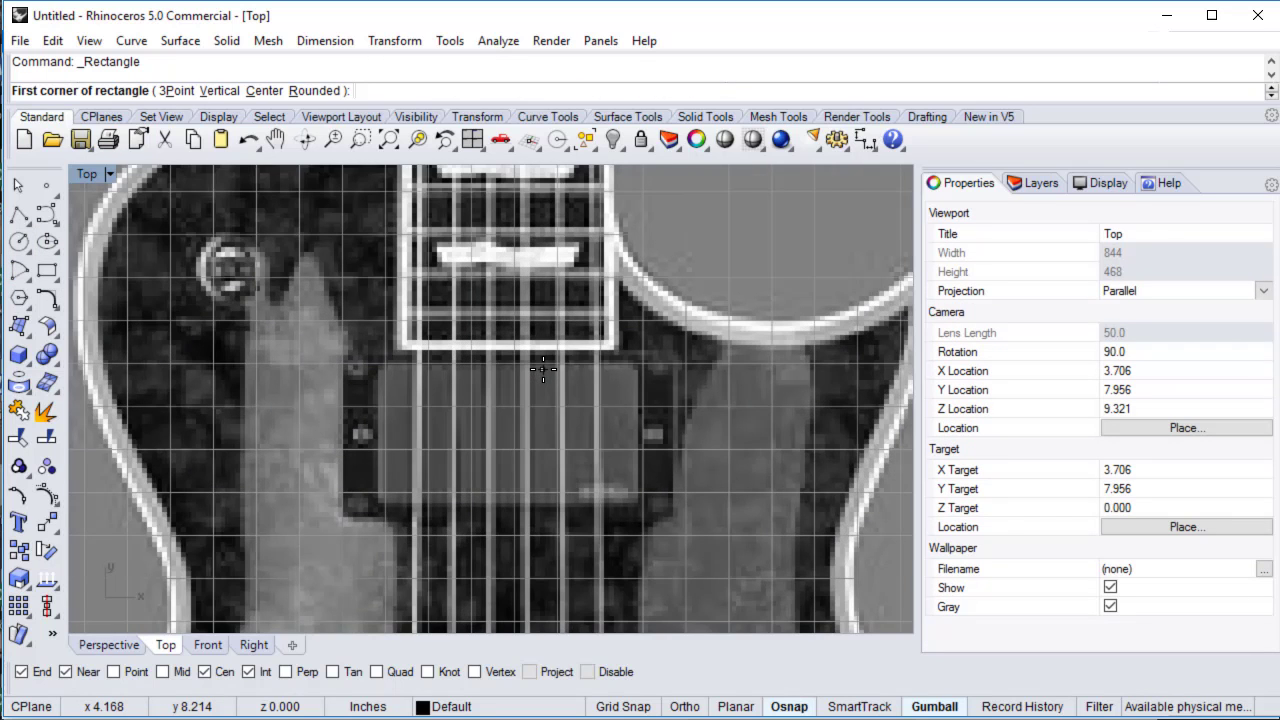
right_drag(543, 370, 460, 550)
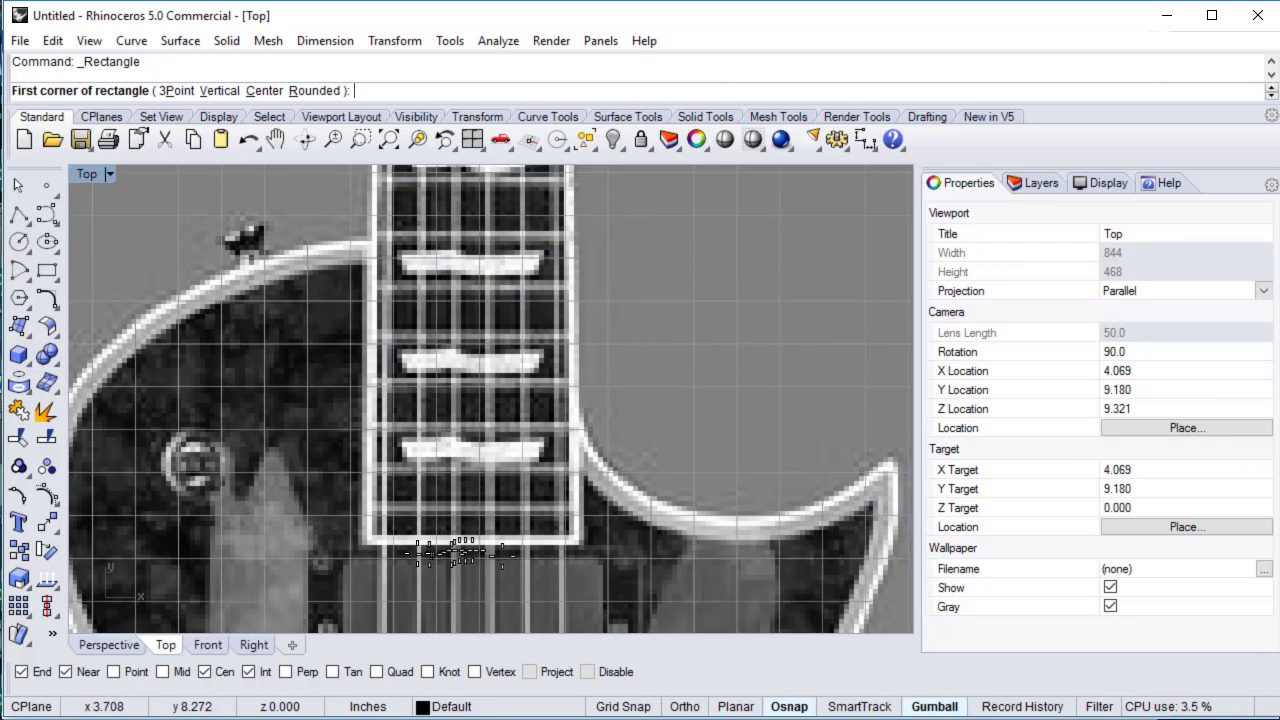
click(365, 545)
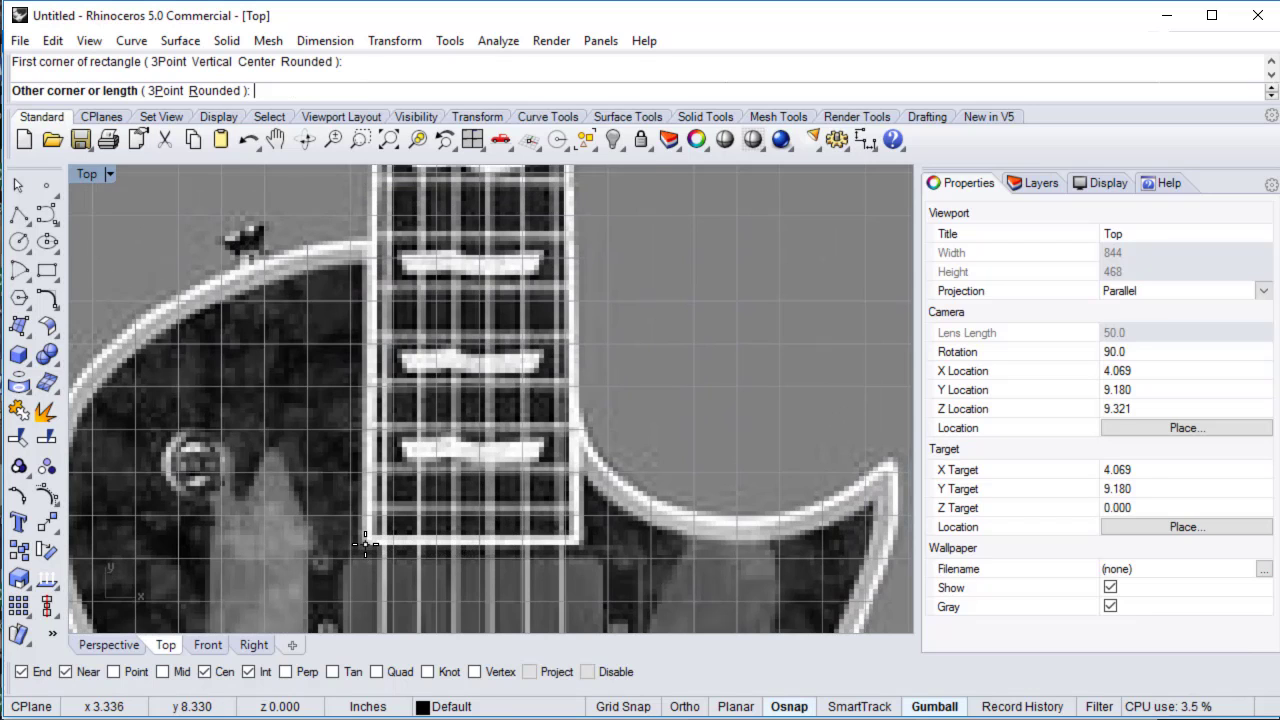
click(575, 215)
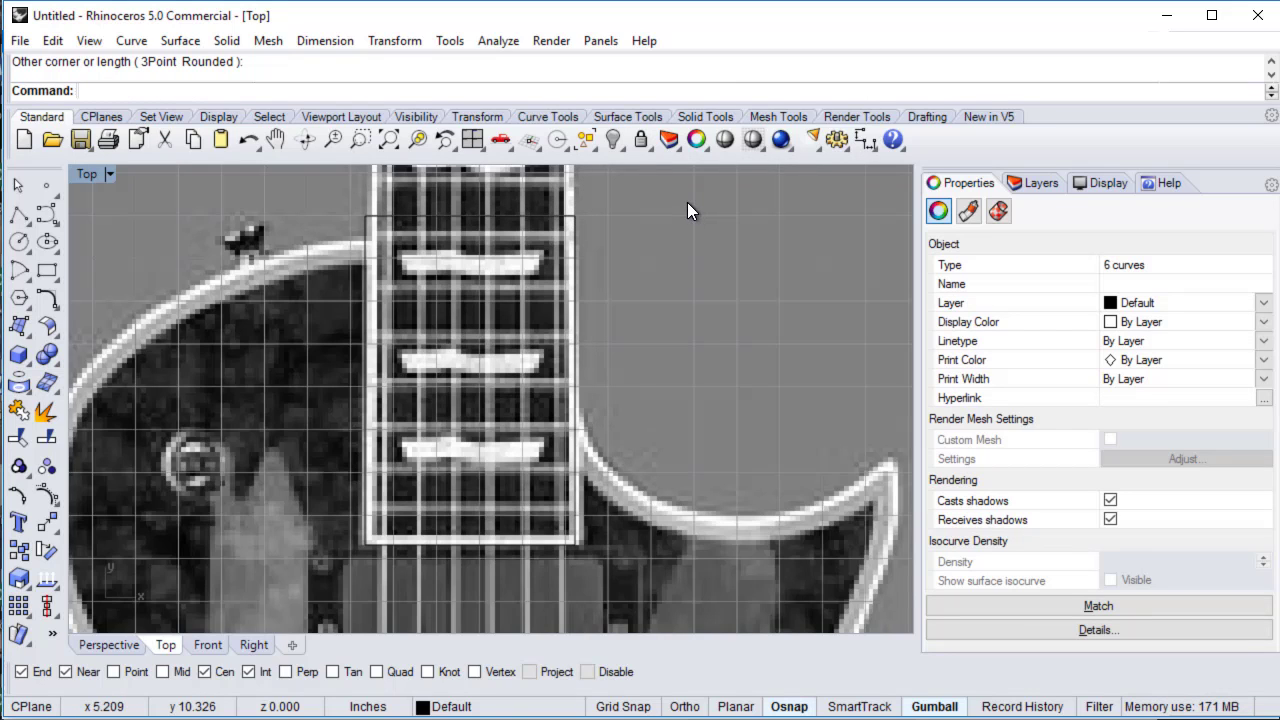
Start a control-point curve at the neck rectangle, tracing the upper bout and left side.
click(47, 213)
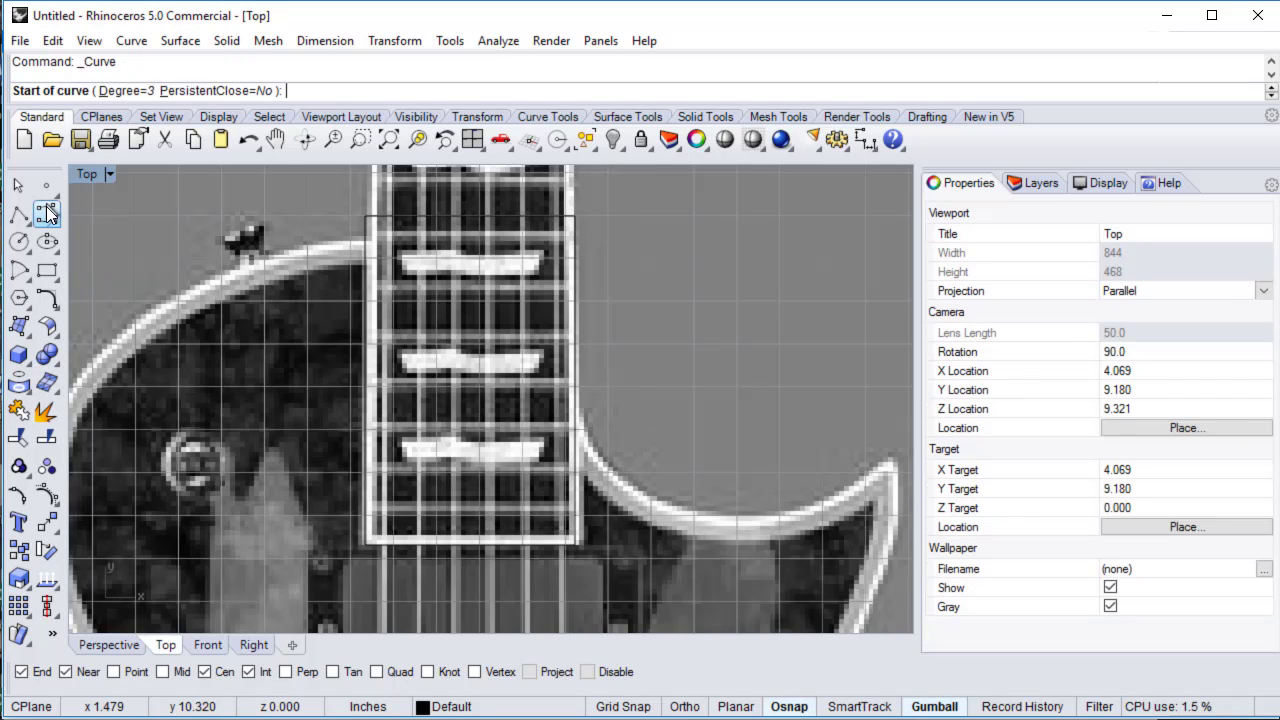
click(364, 240)
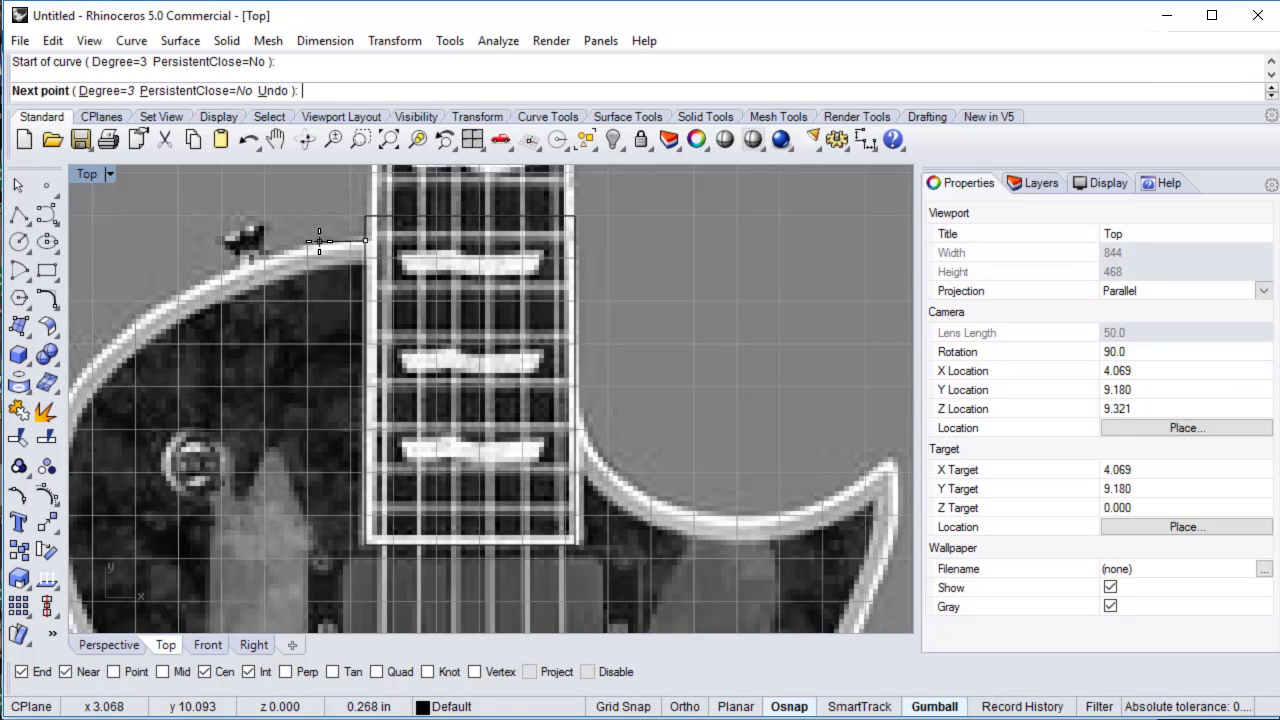
click(319, 242)
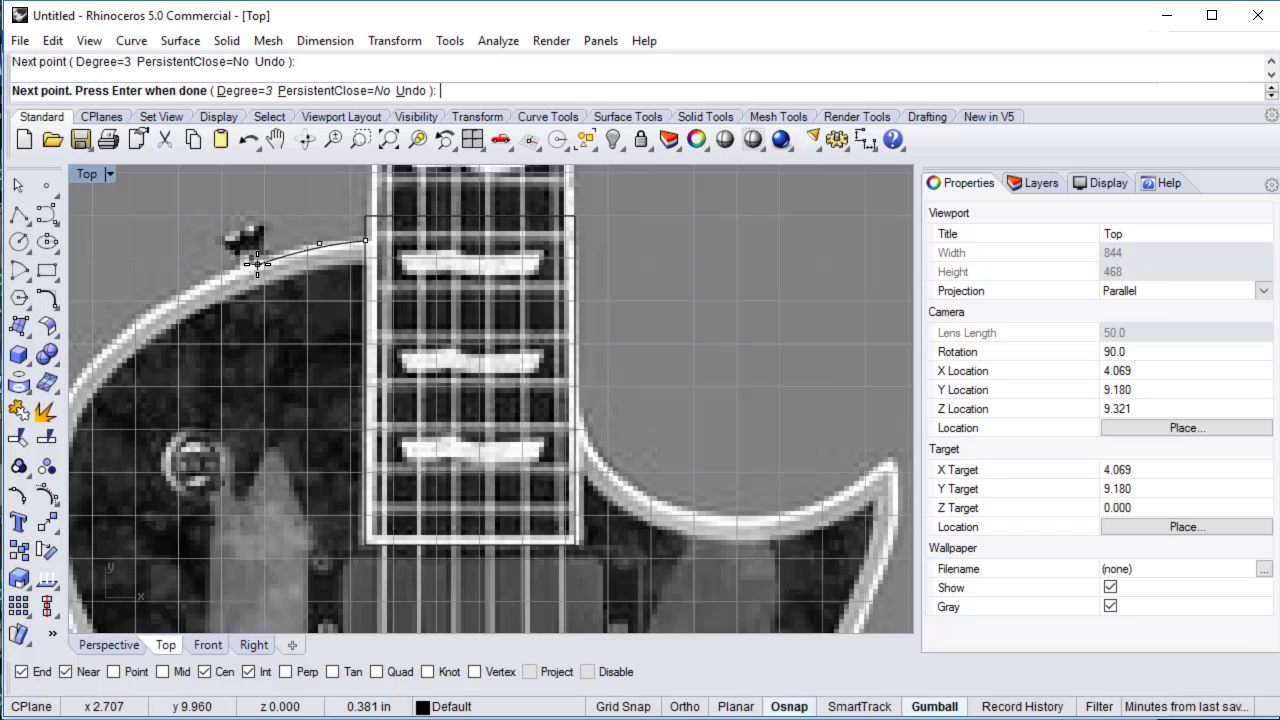
click(261, 260)
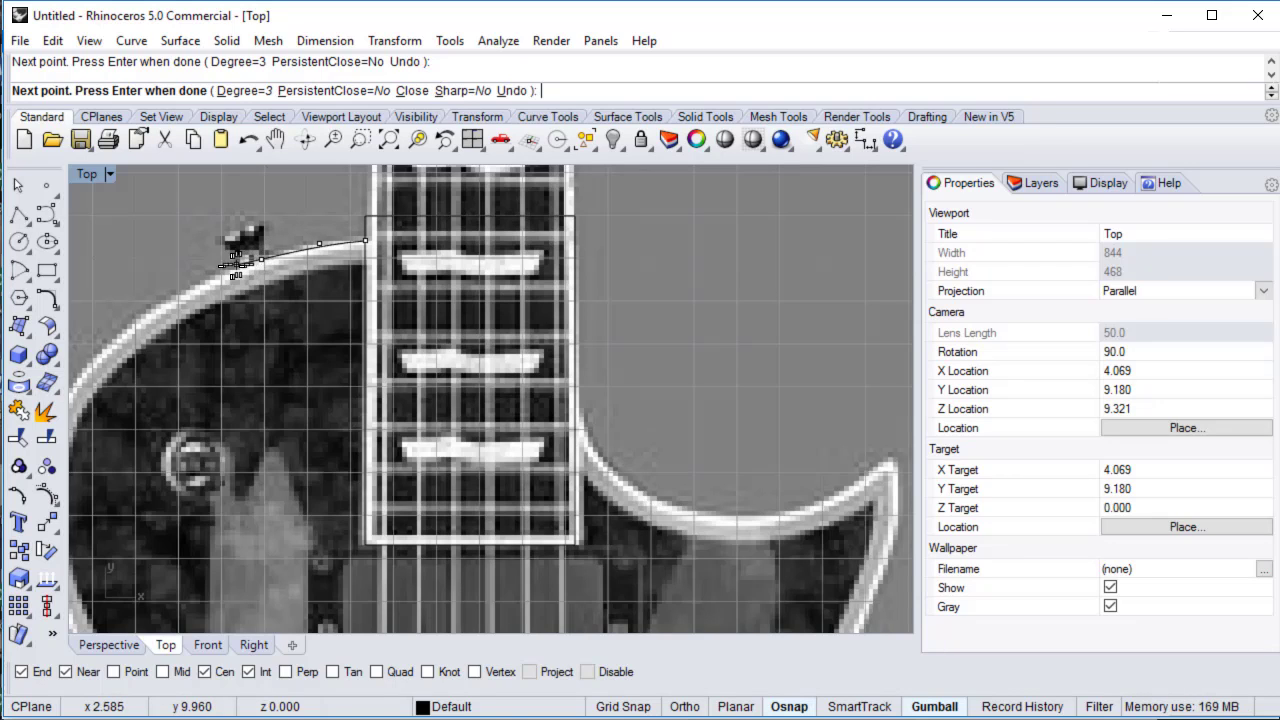
click(220, 274)
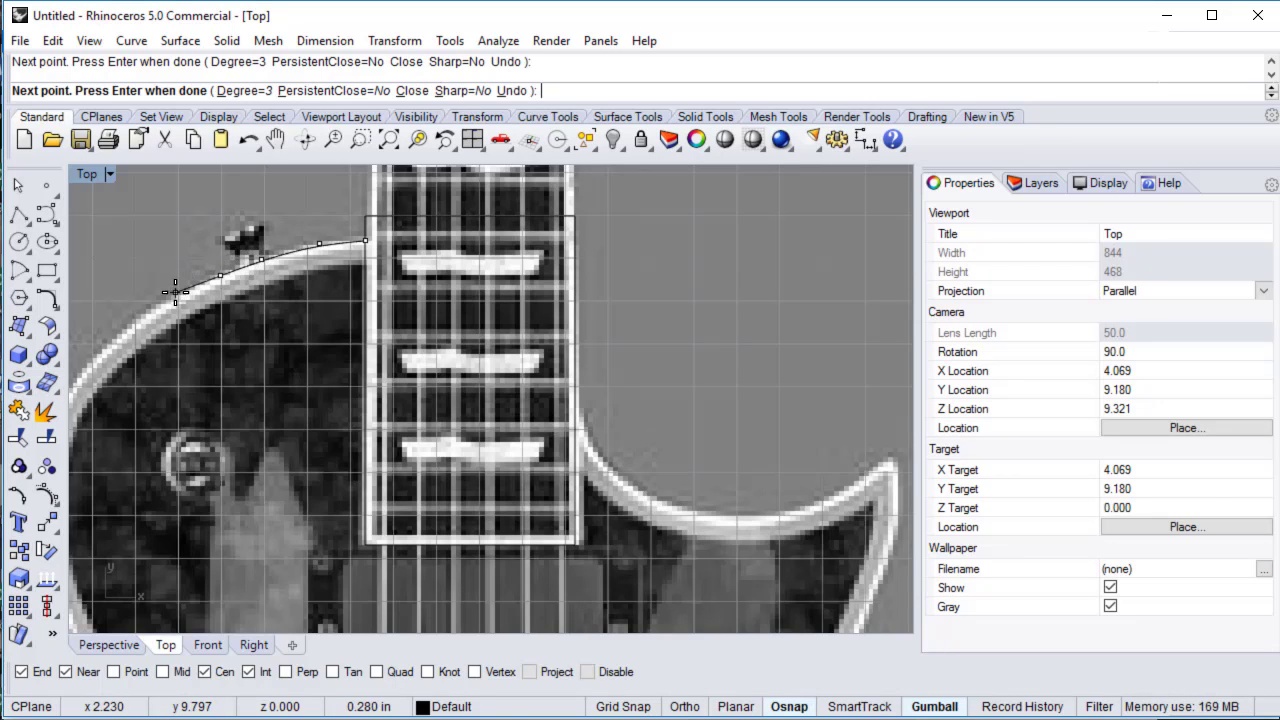
right_drag(174, 294, 500, 245)
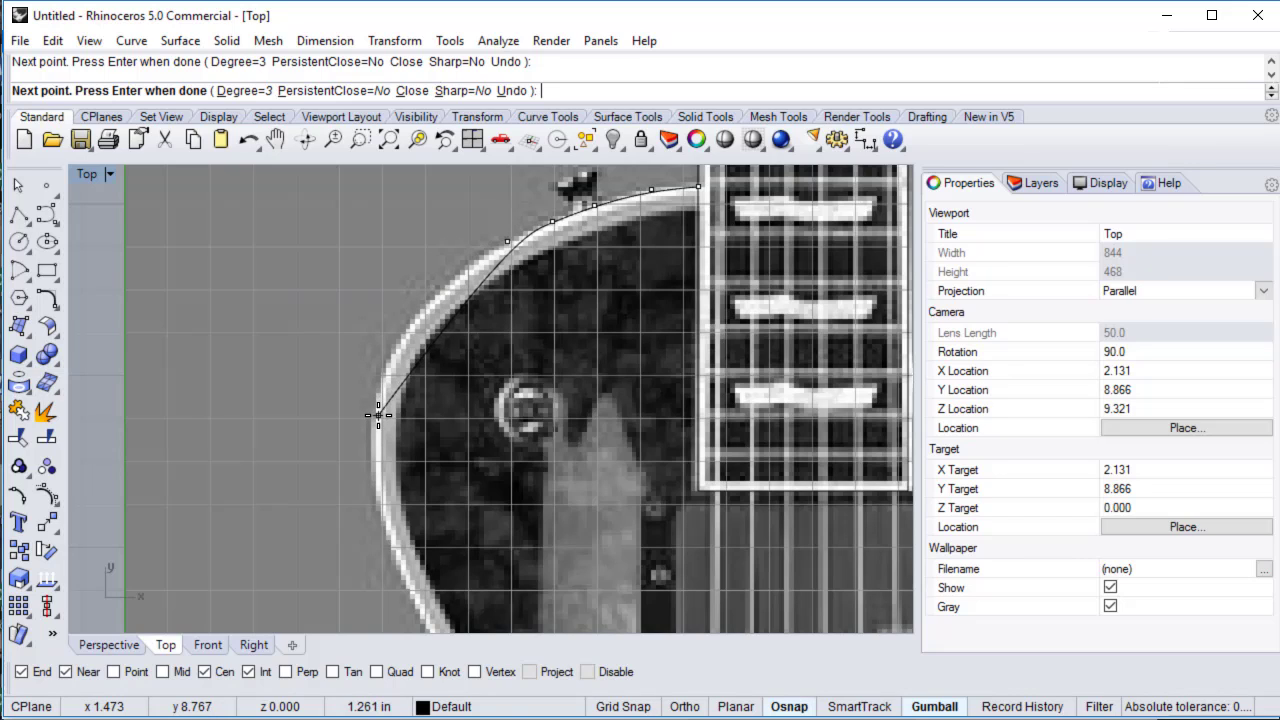
click(479, 257)
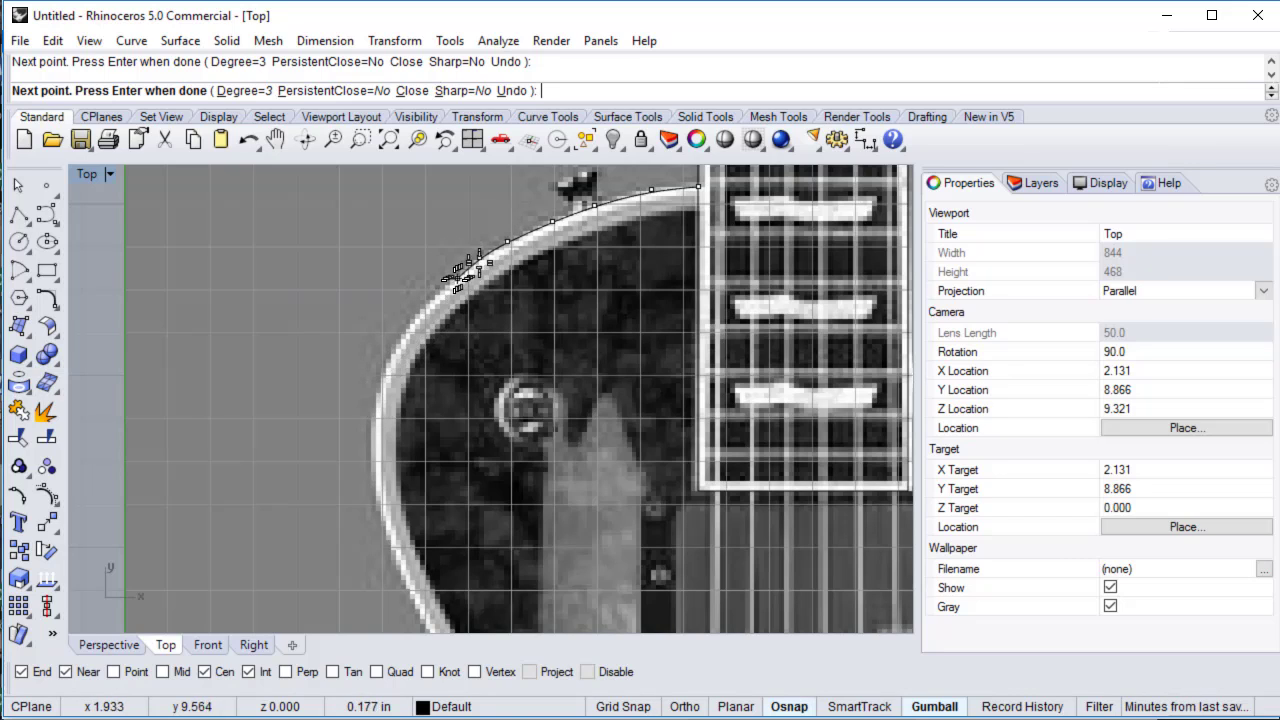
click(427, 301)
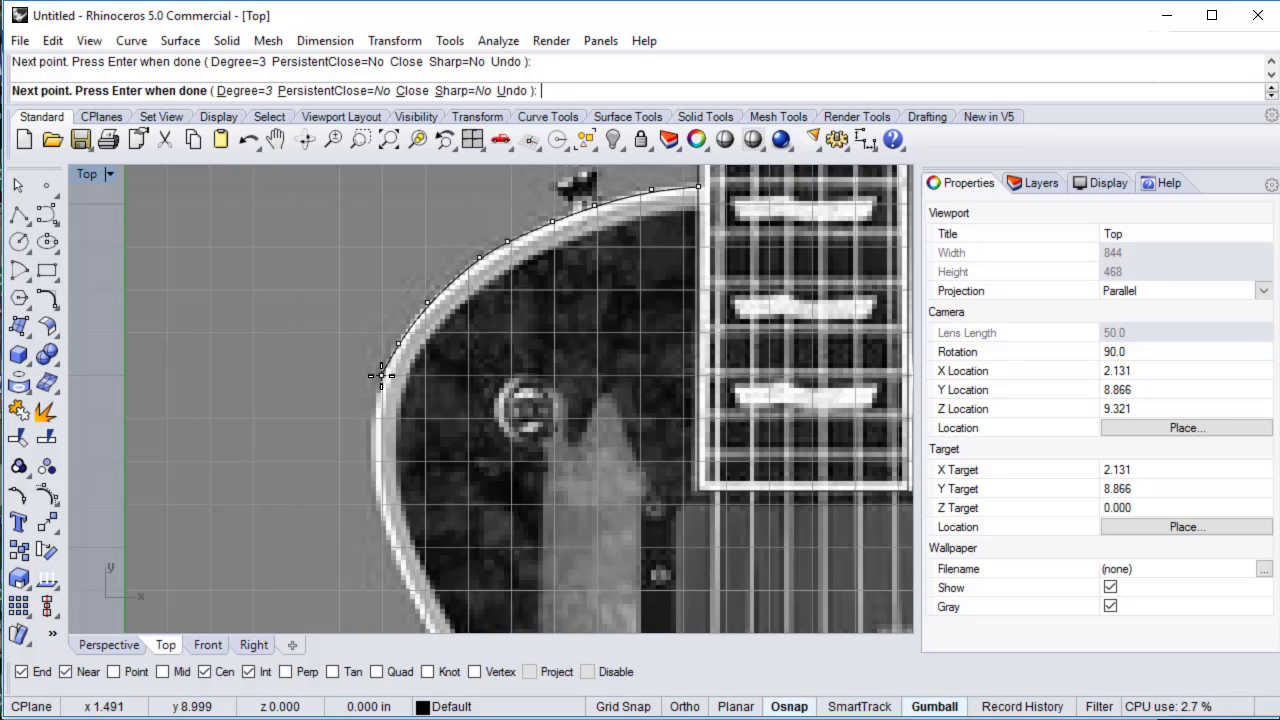
click(381, 375)
click(374, 427)
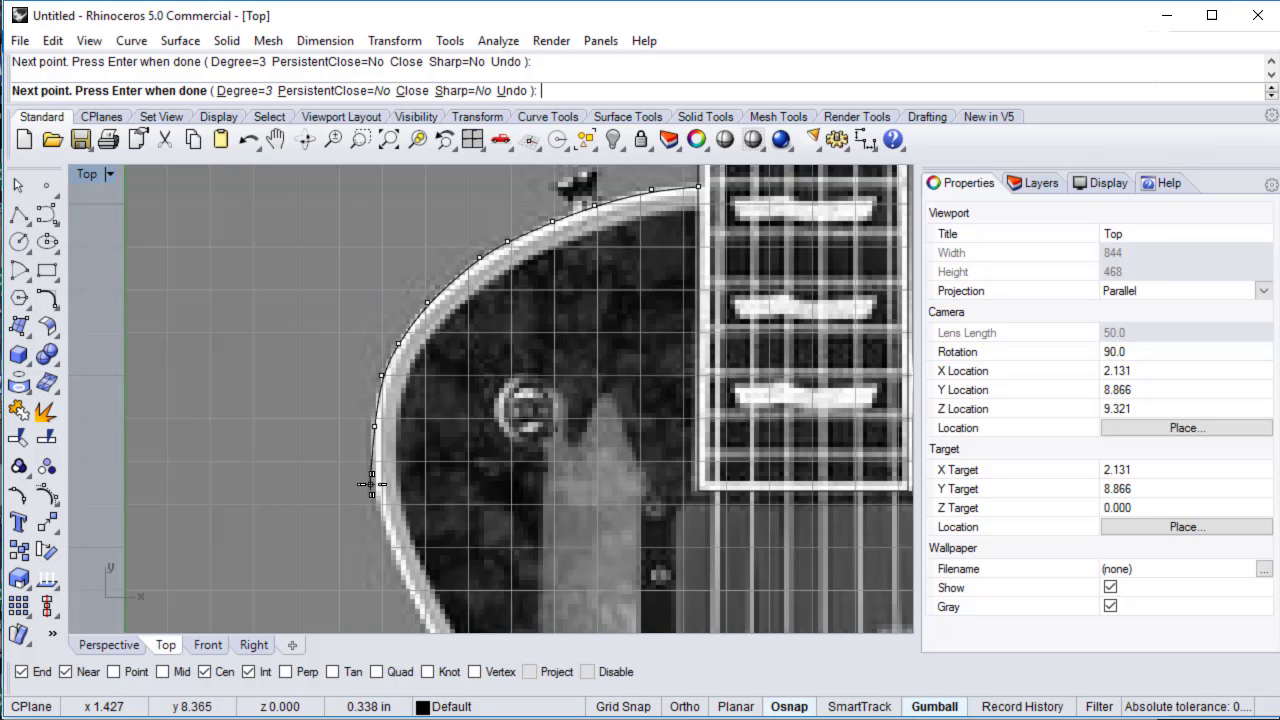
click(374, 484)
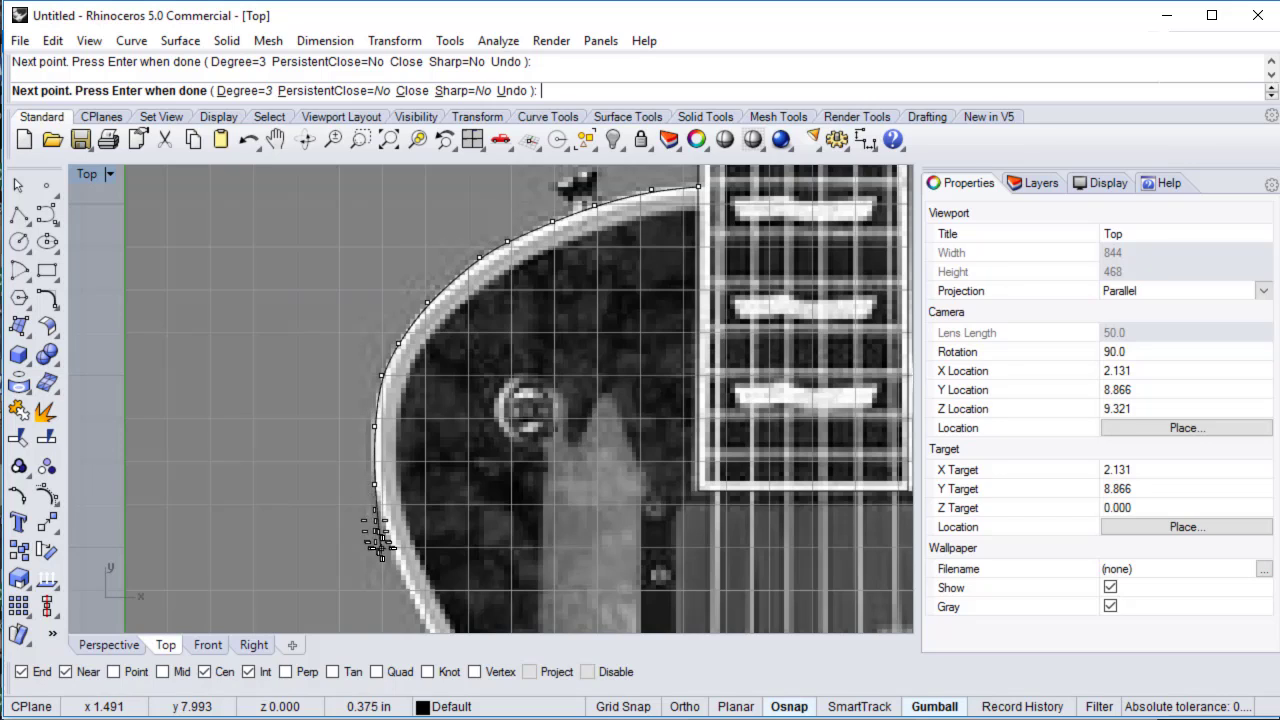
click(390, 539)
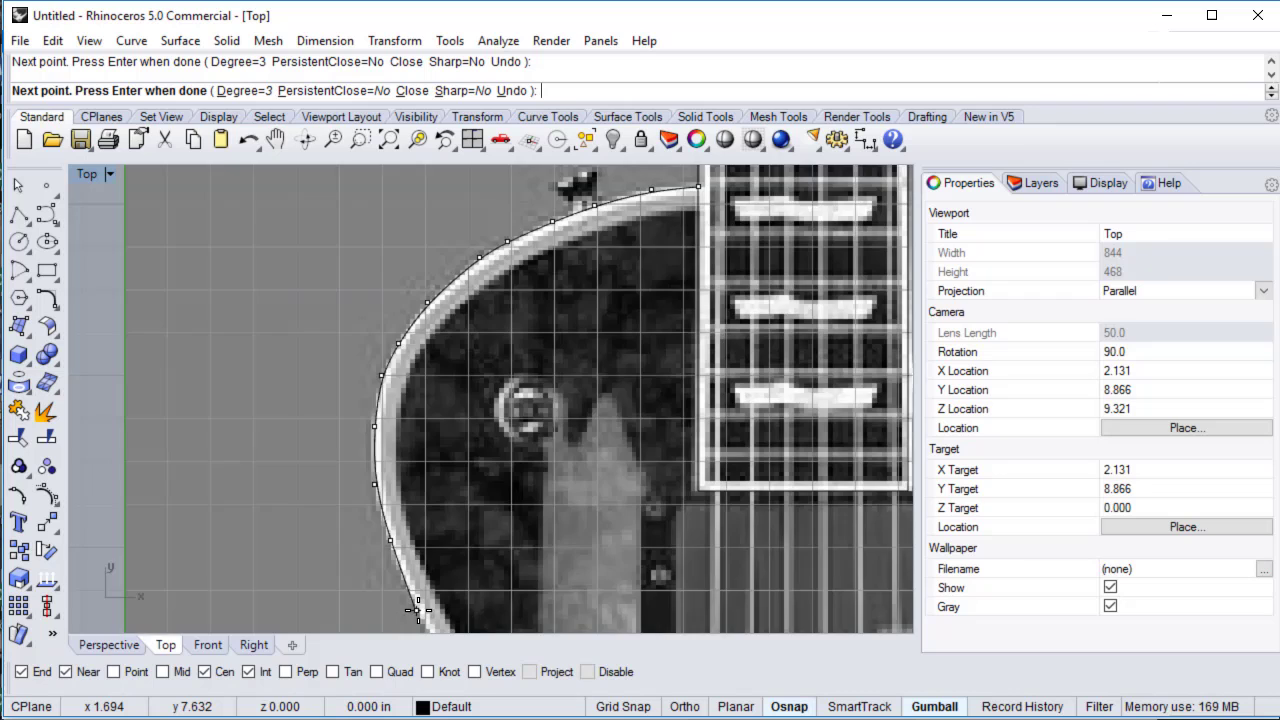
Continue the curve inward around the body's waist and out toward the lower bout.
right_drag(416, 608, 471, 175)
right_drag(457, 580, 470, 220)
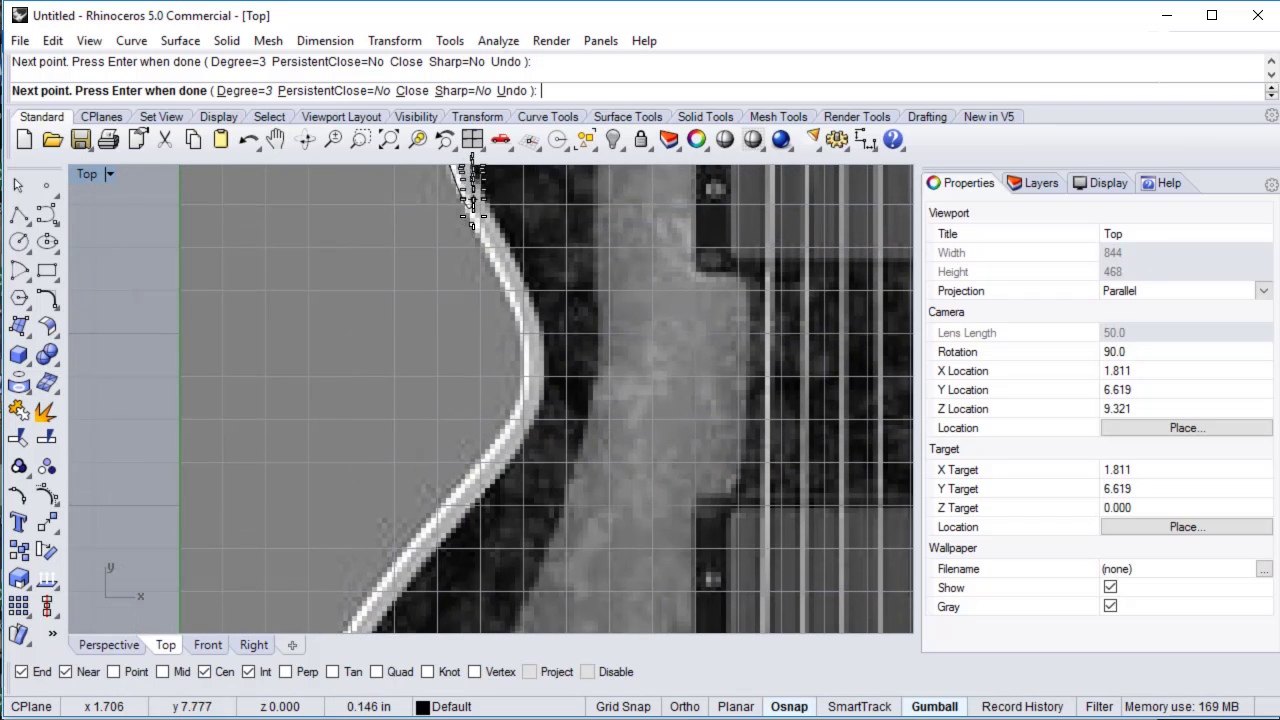
click(471, 224)
click(502, 288)
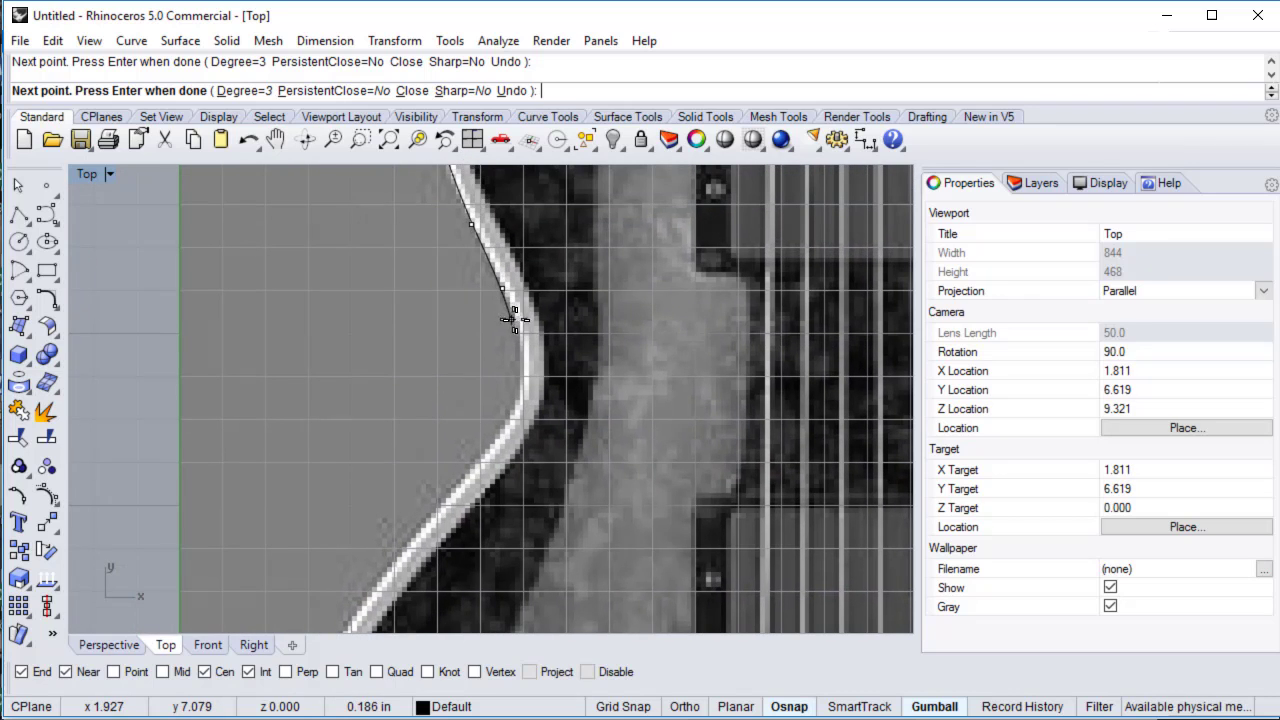
click(523, 368)
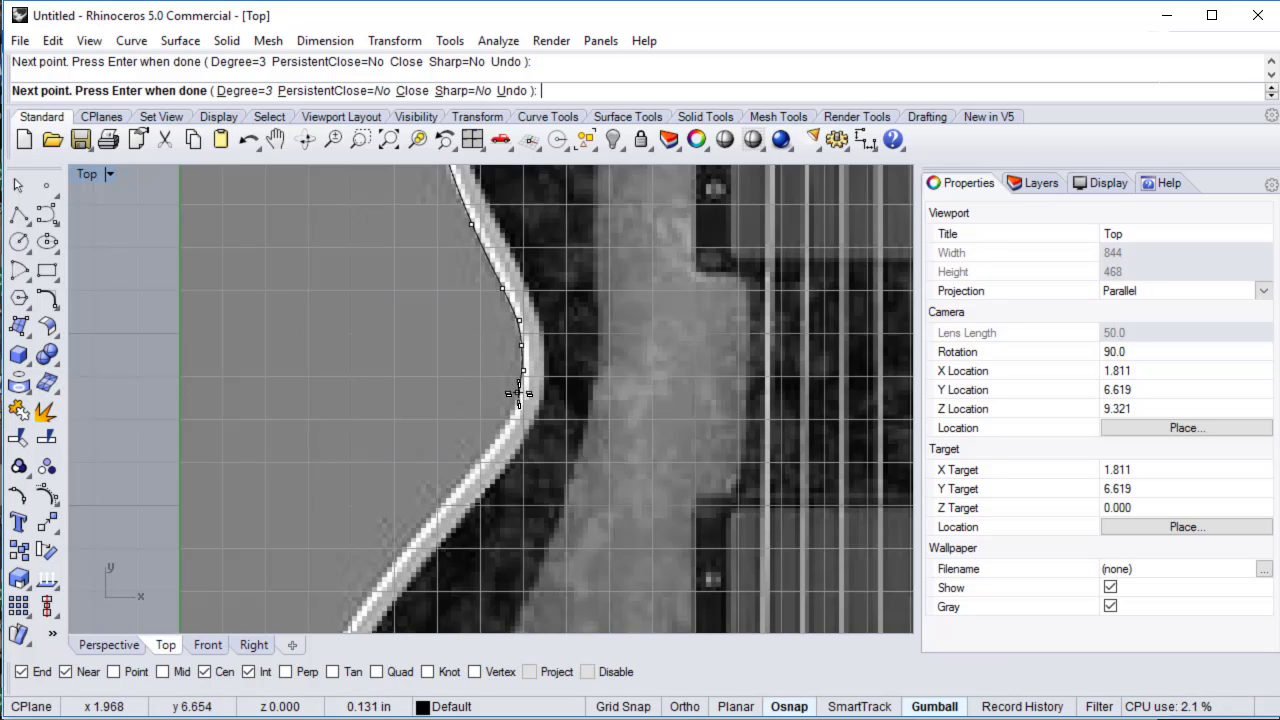
click(518, 394)
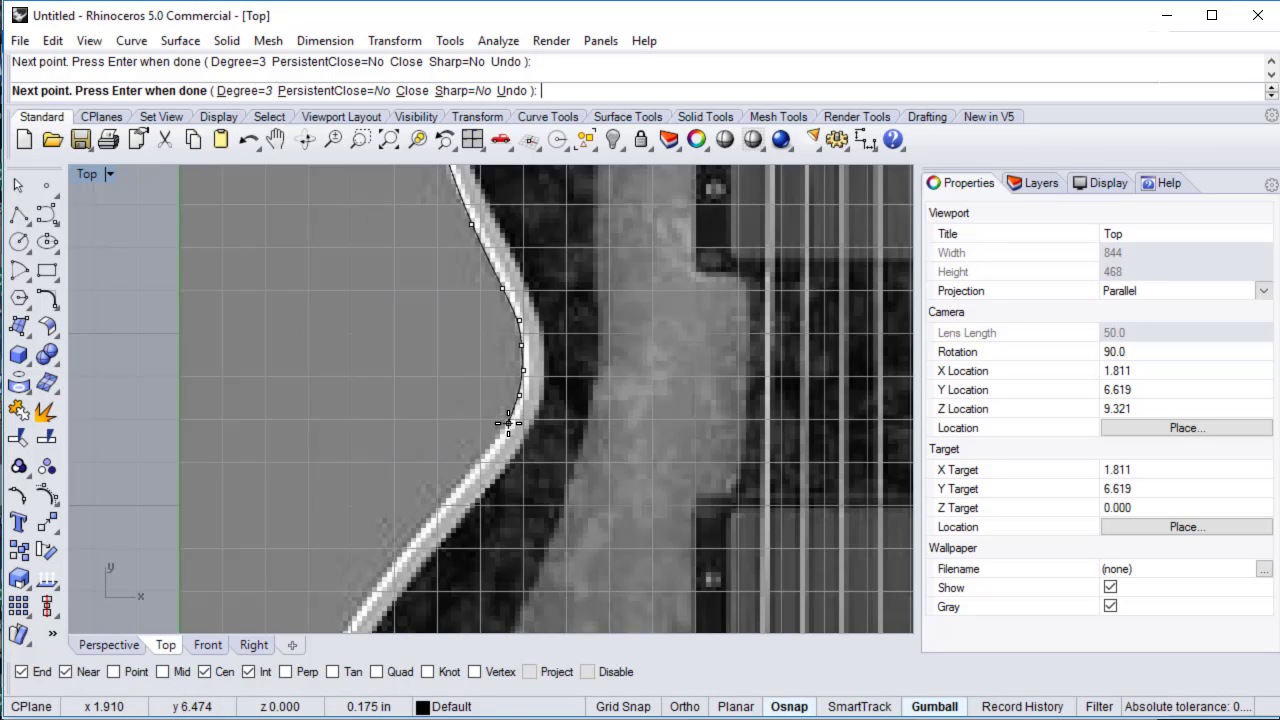
click(508, 423)
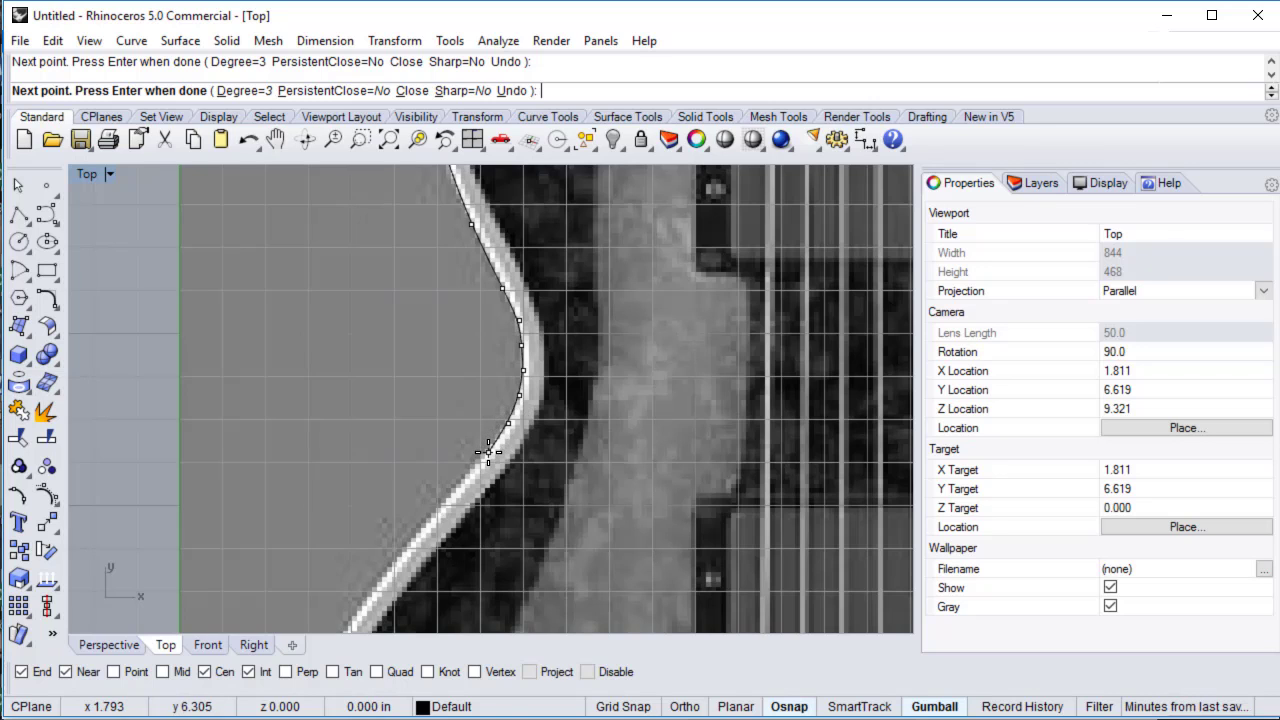
right_drag(488, 458, 608, 304)
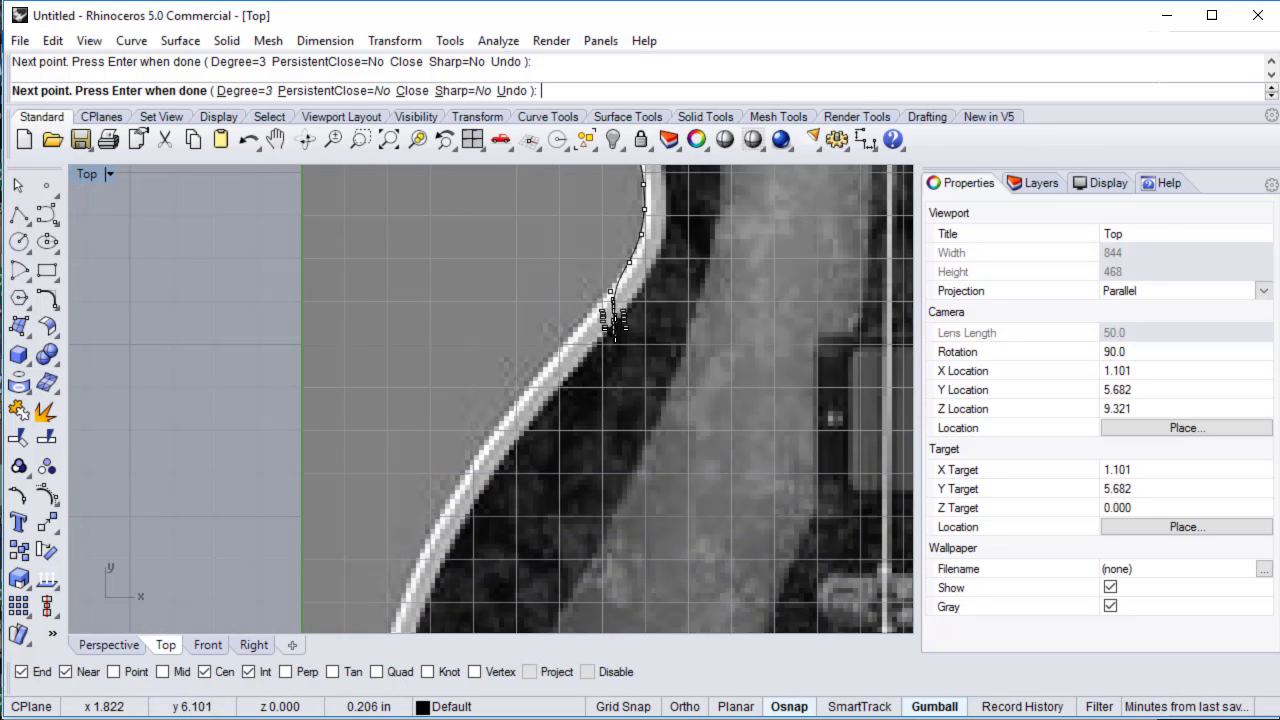
click(524, 388)
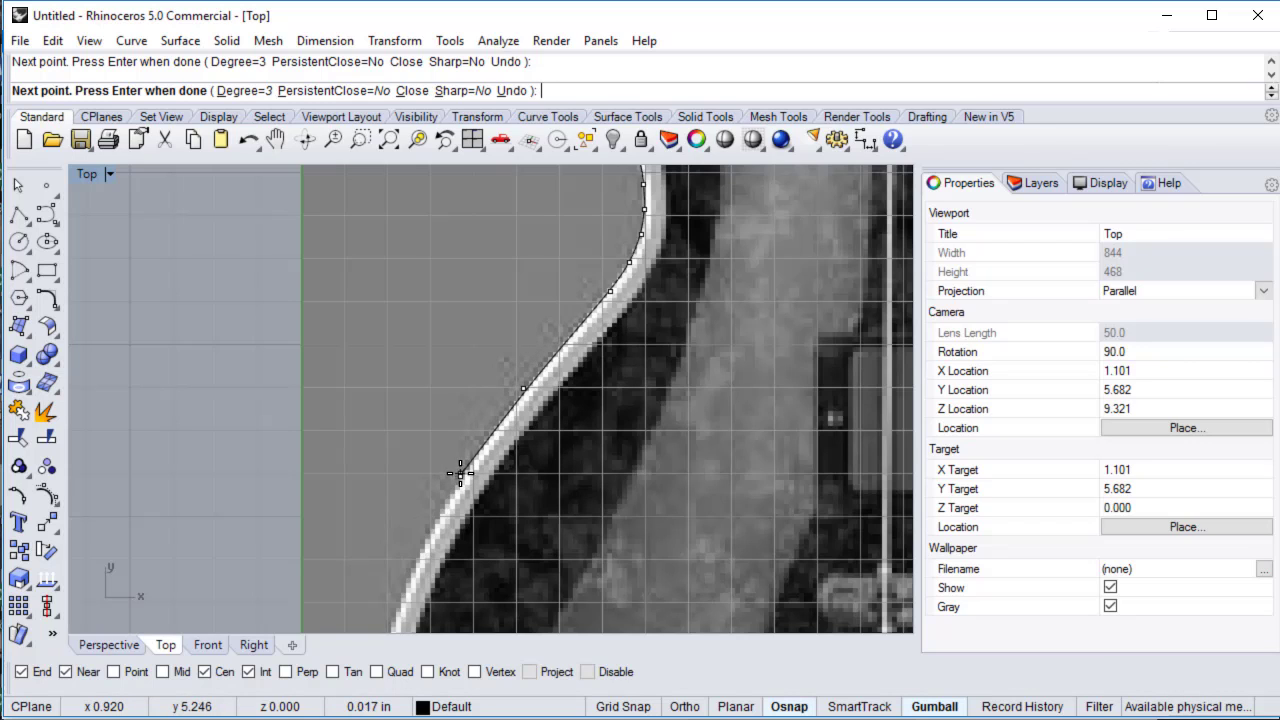
click(460, 473)
Extend the curve down and around the lower bout edge of the body.
right_drag(443, 580, 474, 323)
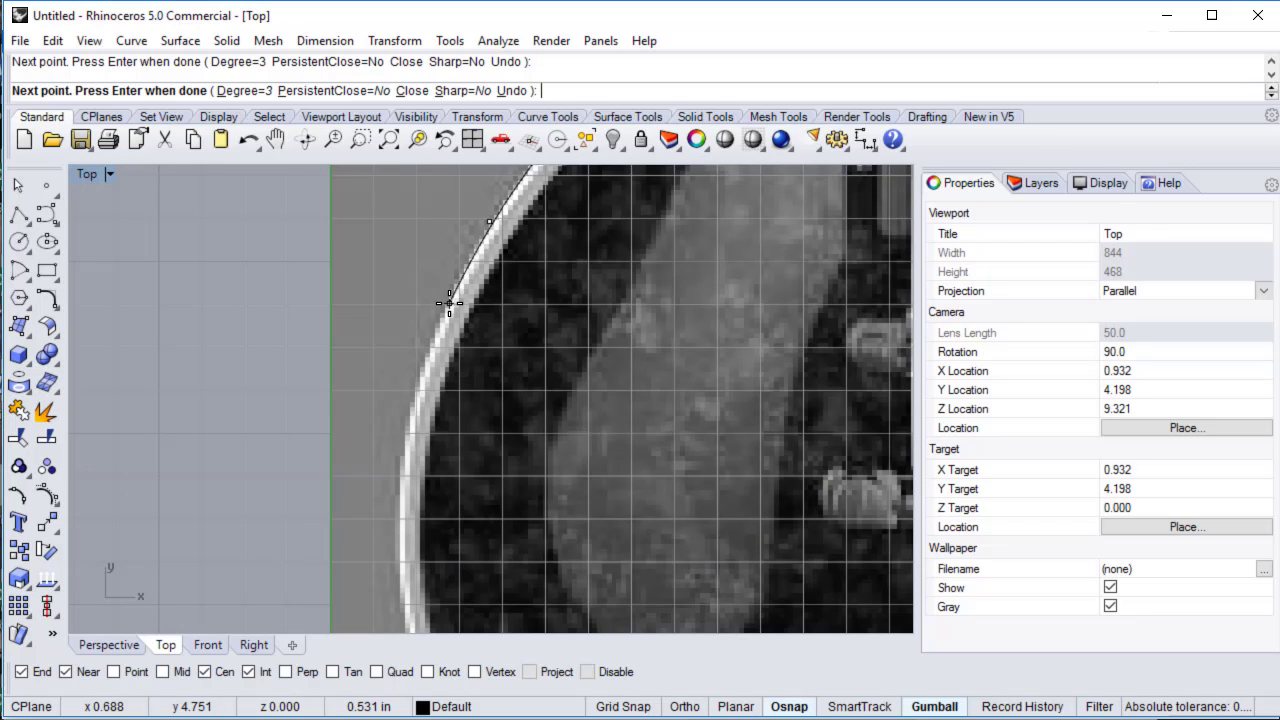
click(449, 303)
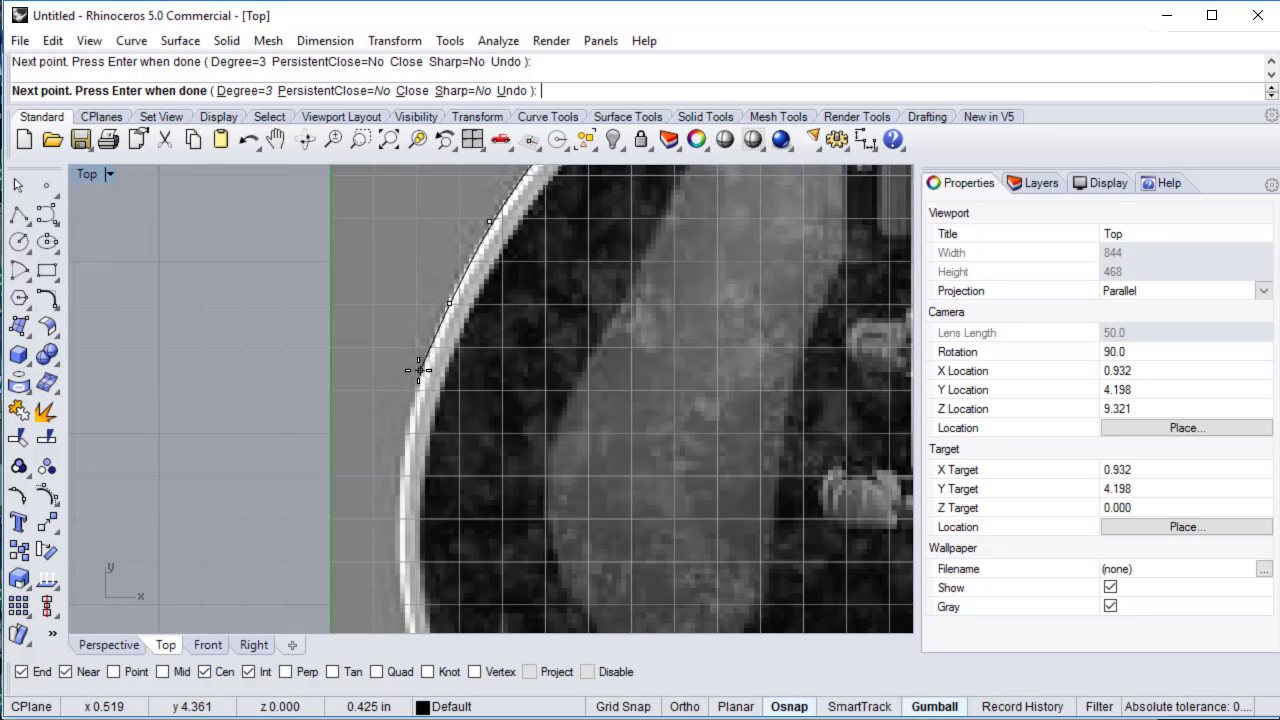
click(420, 374)
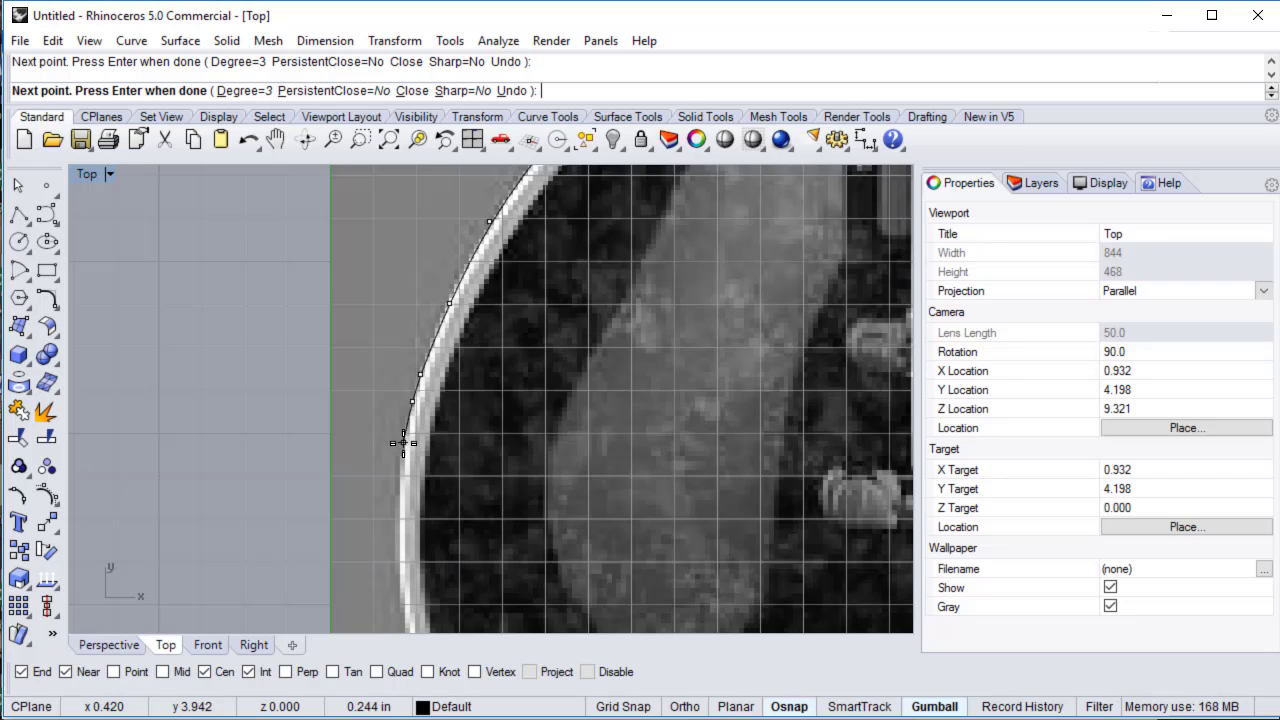
click(403, 450)
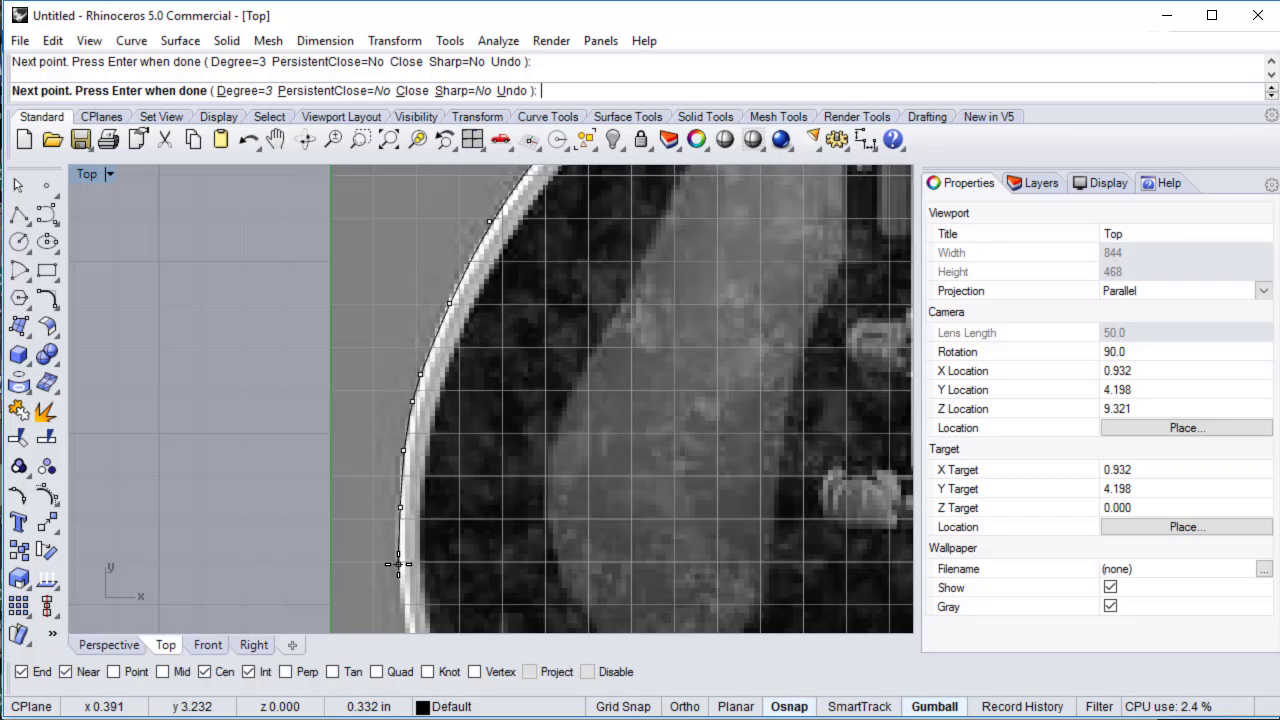
right_drag(400, 560, 416, 171)
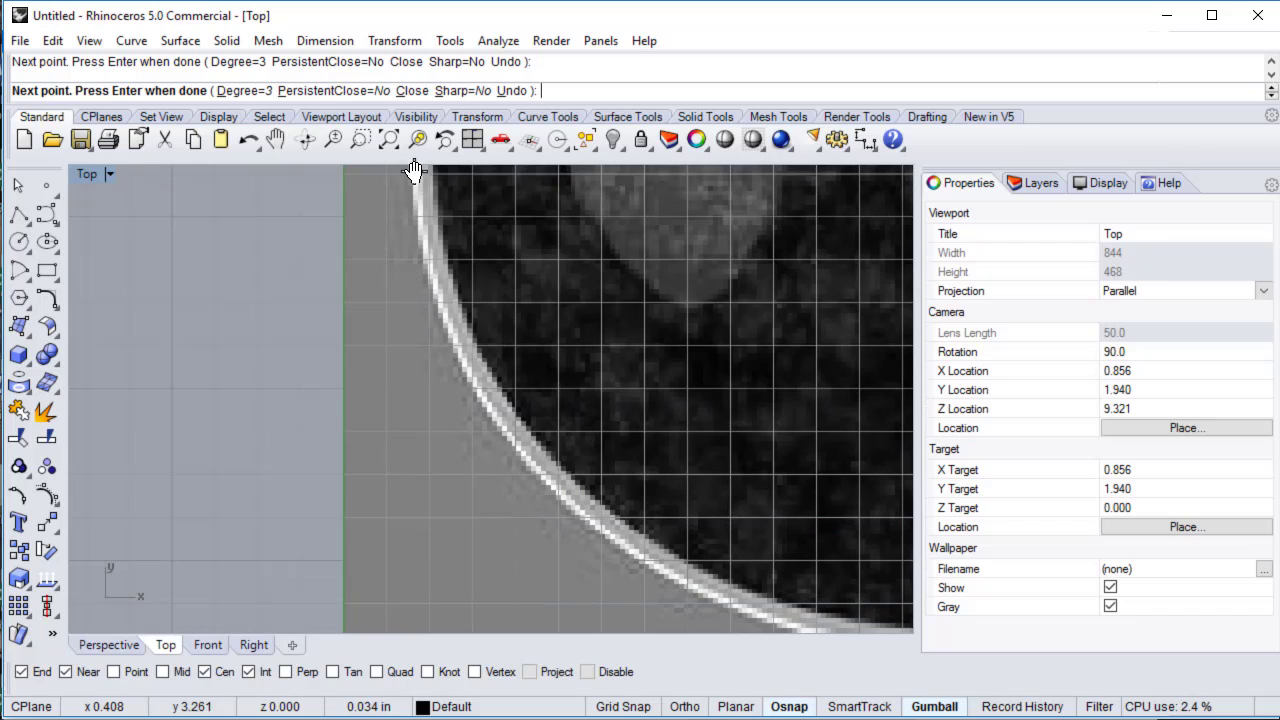
click(422, 243)
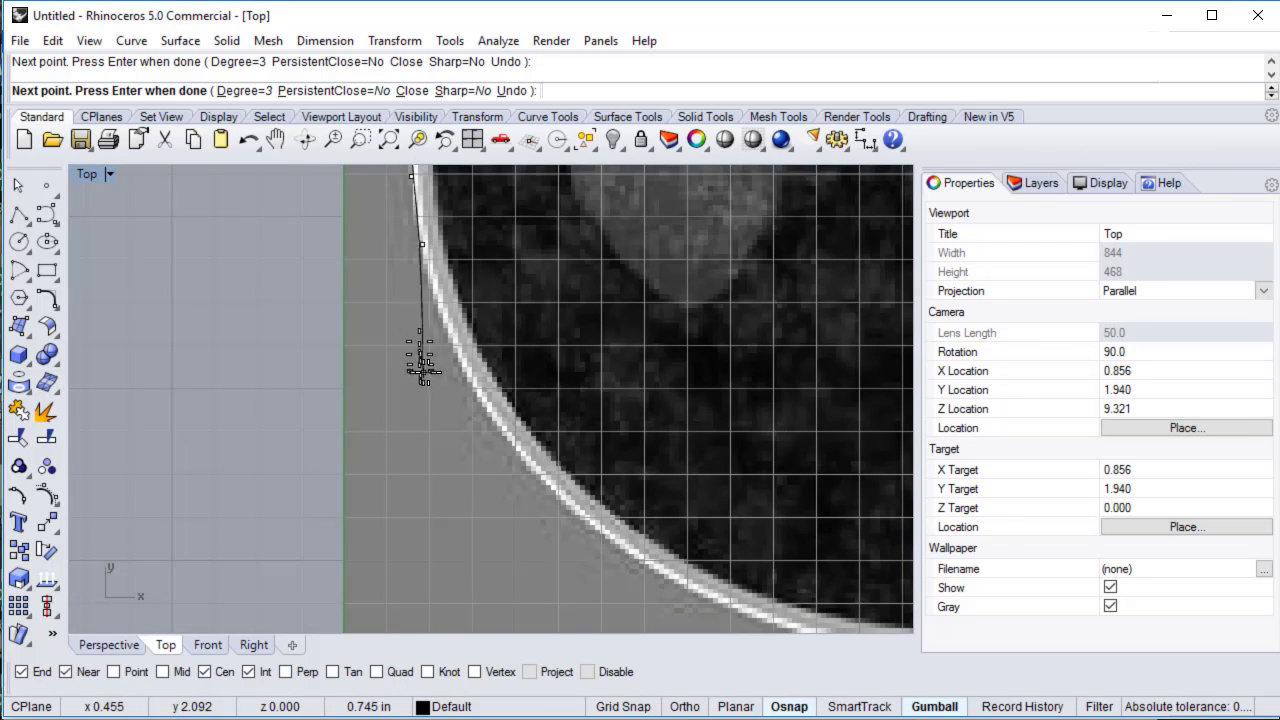
click(430, 290)
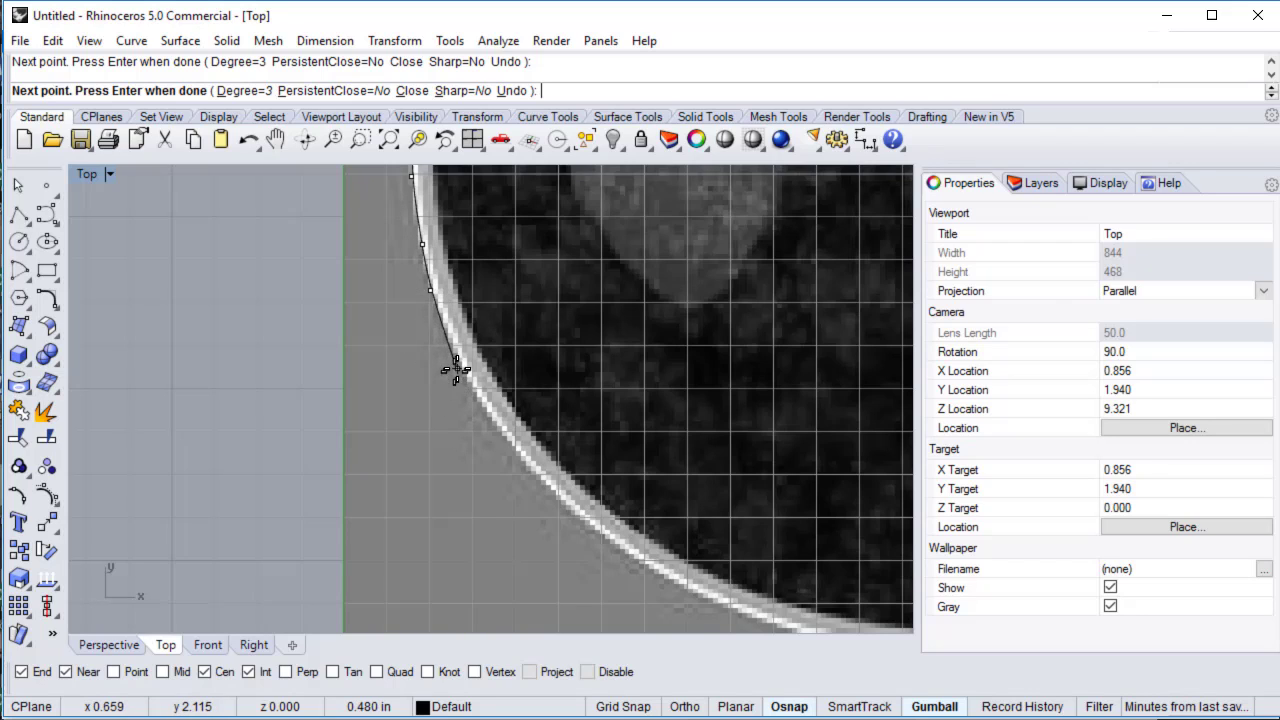
click(462, 366)
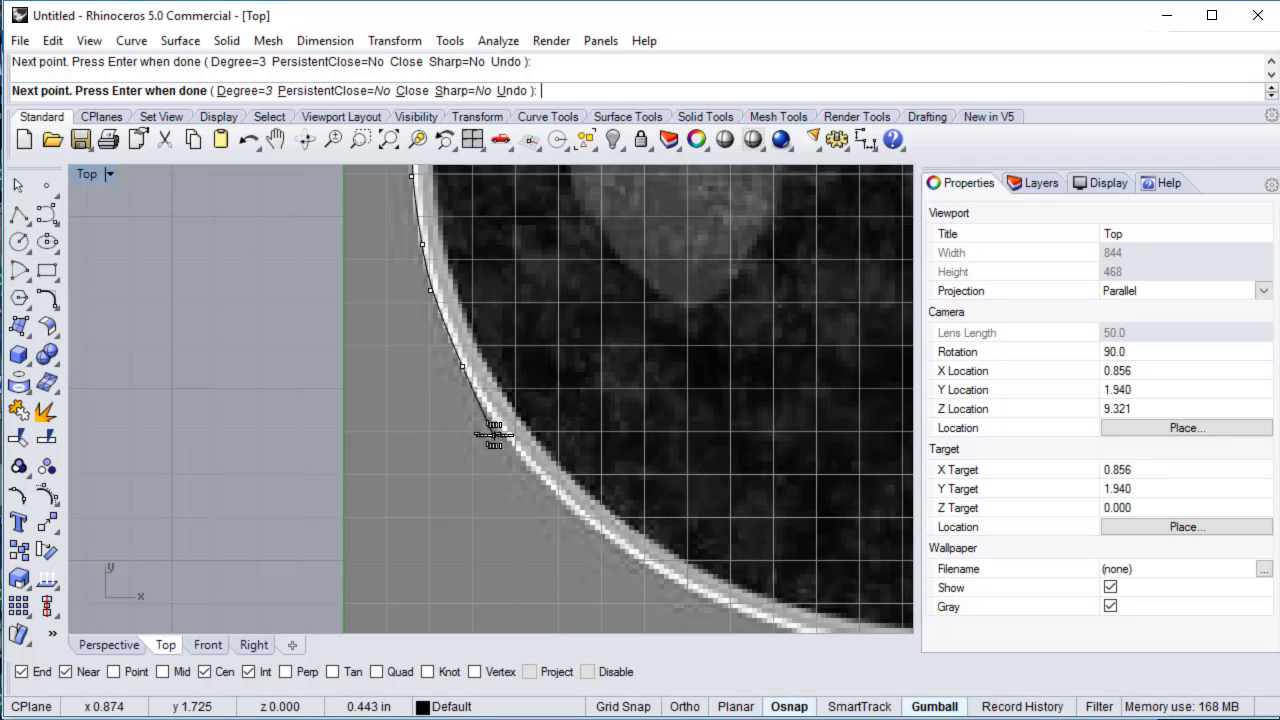
click(500, 428)
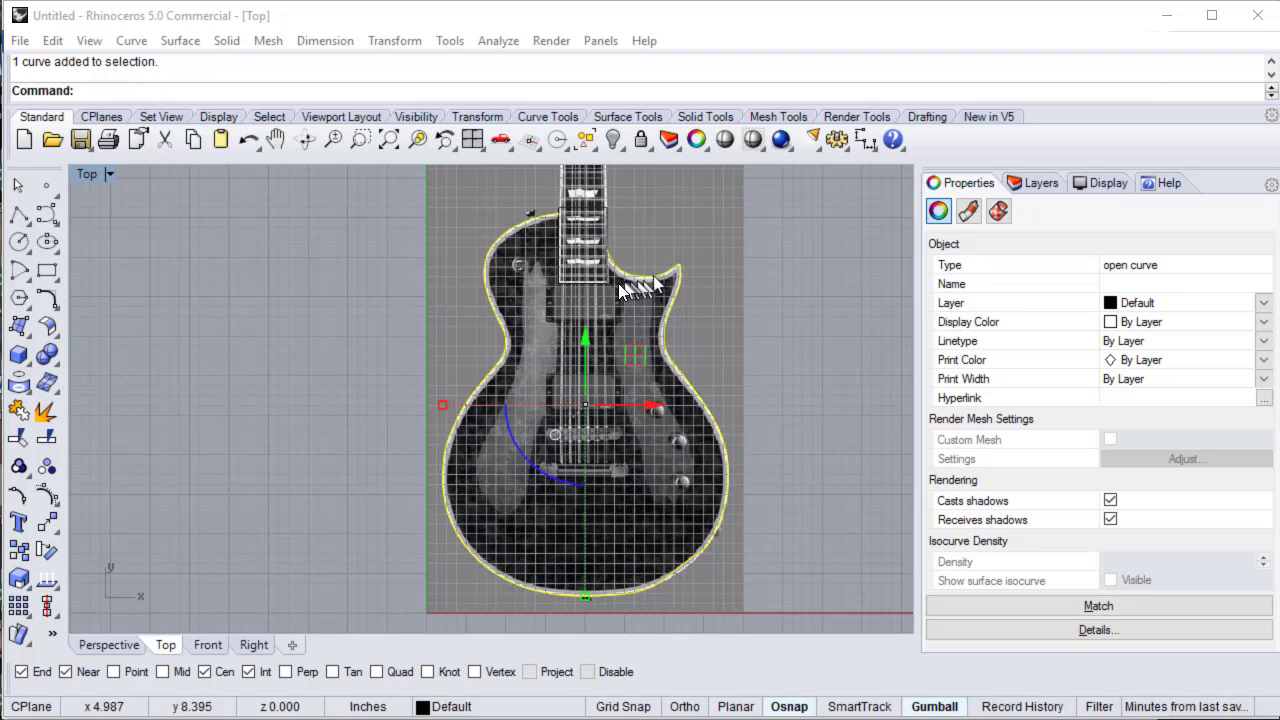
Add the neck rectangle to the selection with the finished body outline.
shift+click(557, 271)
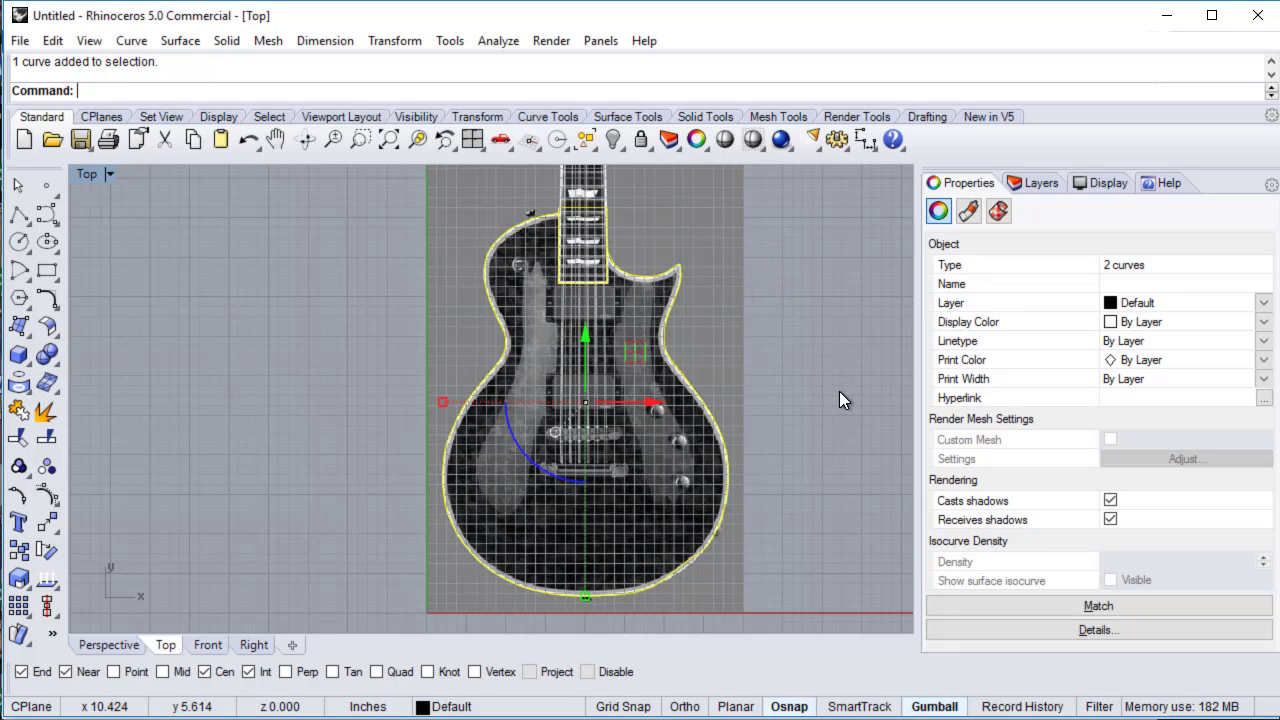
click(84, 176)
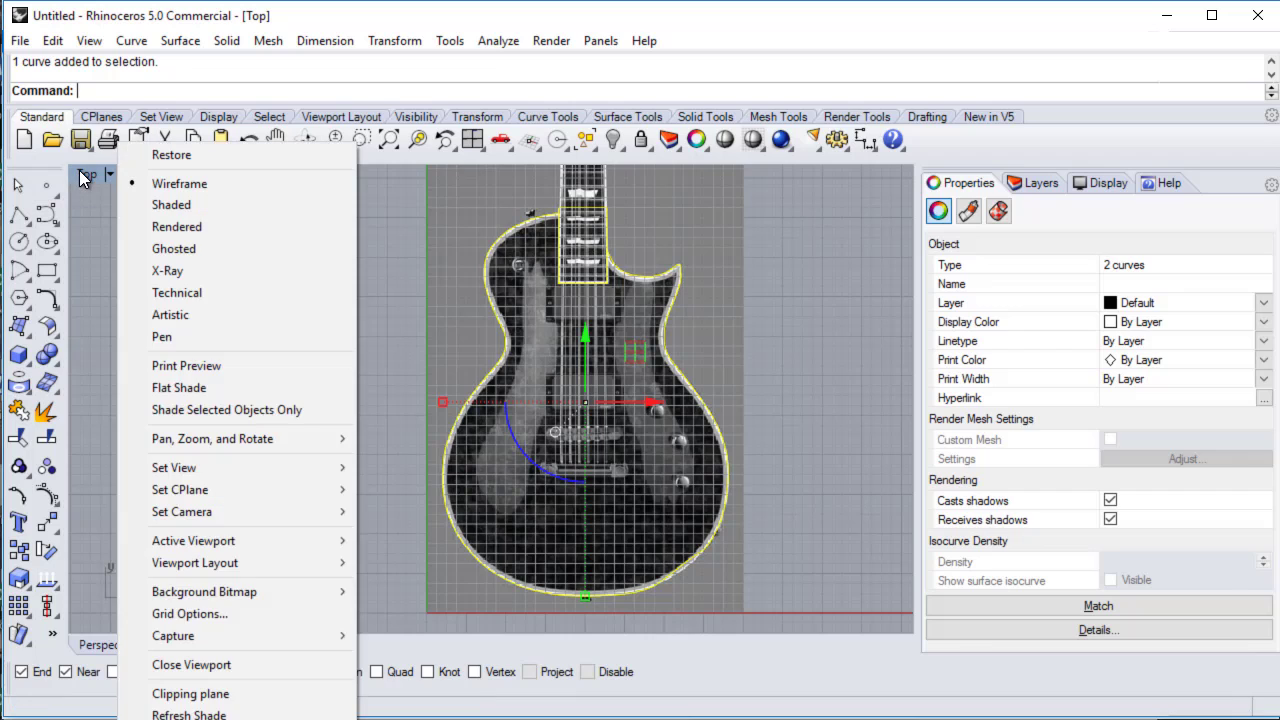
mouse_move(183, 596)
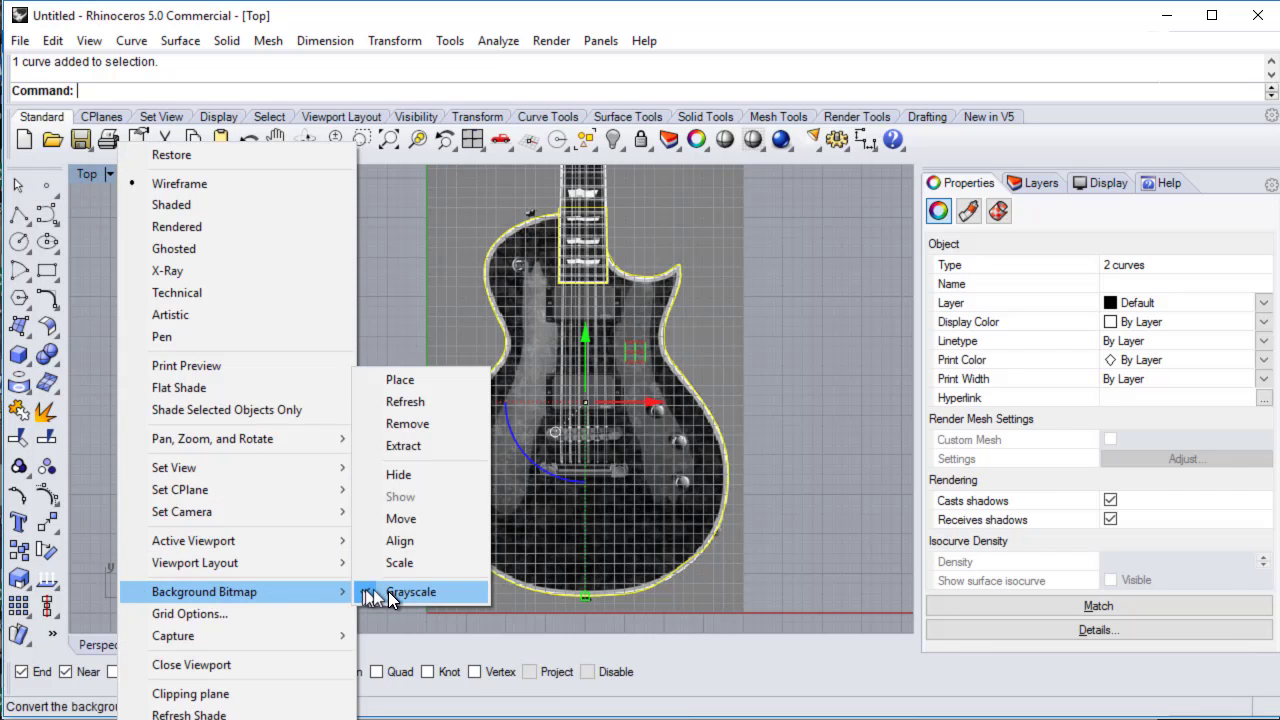
click(397, 472)
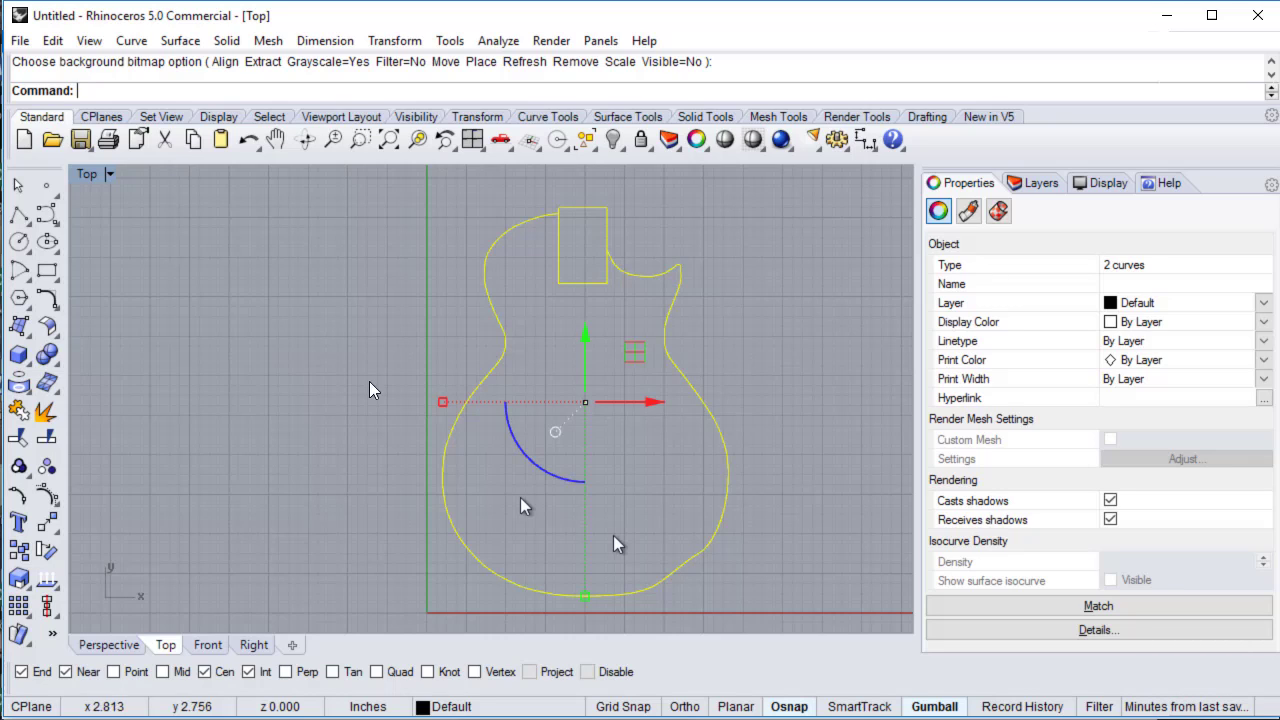
click(107, 176)
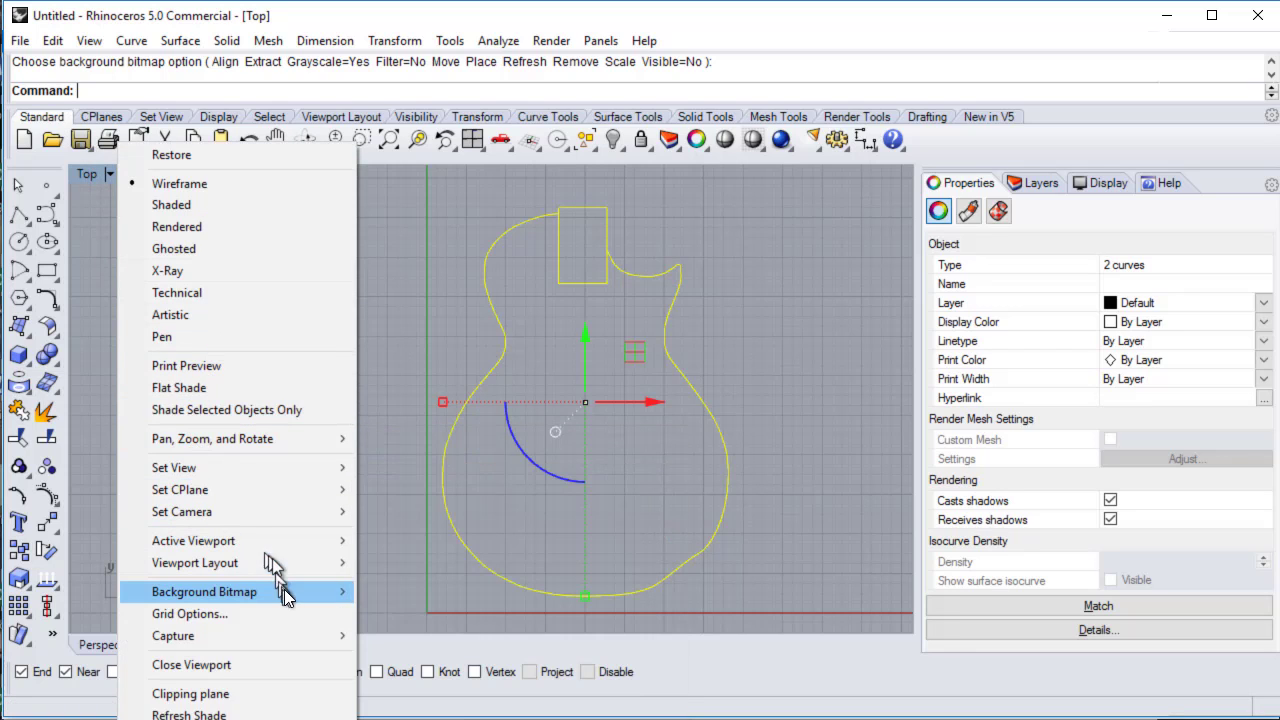
mouse_move(284, 591)
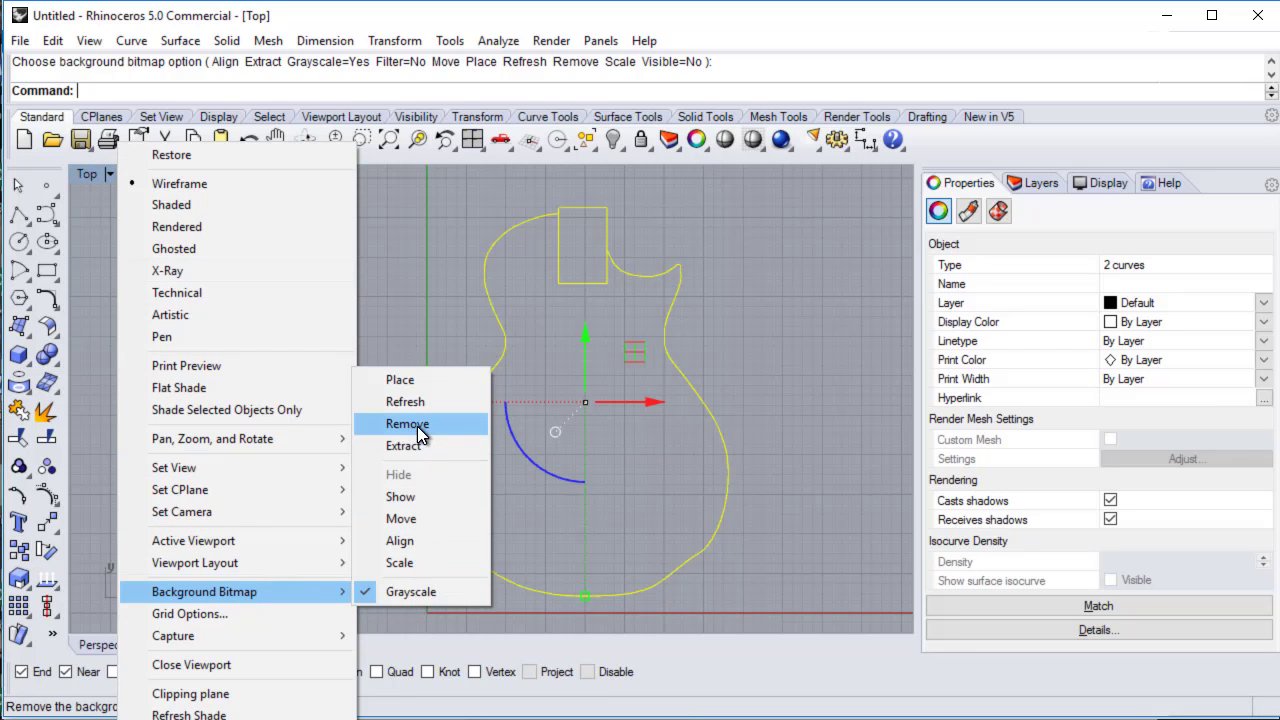
click(400, 496)
Drag two edit points of the lower-right outline onto the guitar's rim, then zoom extents.
scroll(711, 575, up, 10)
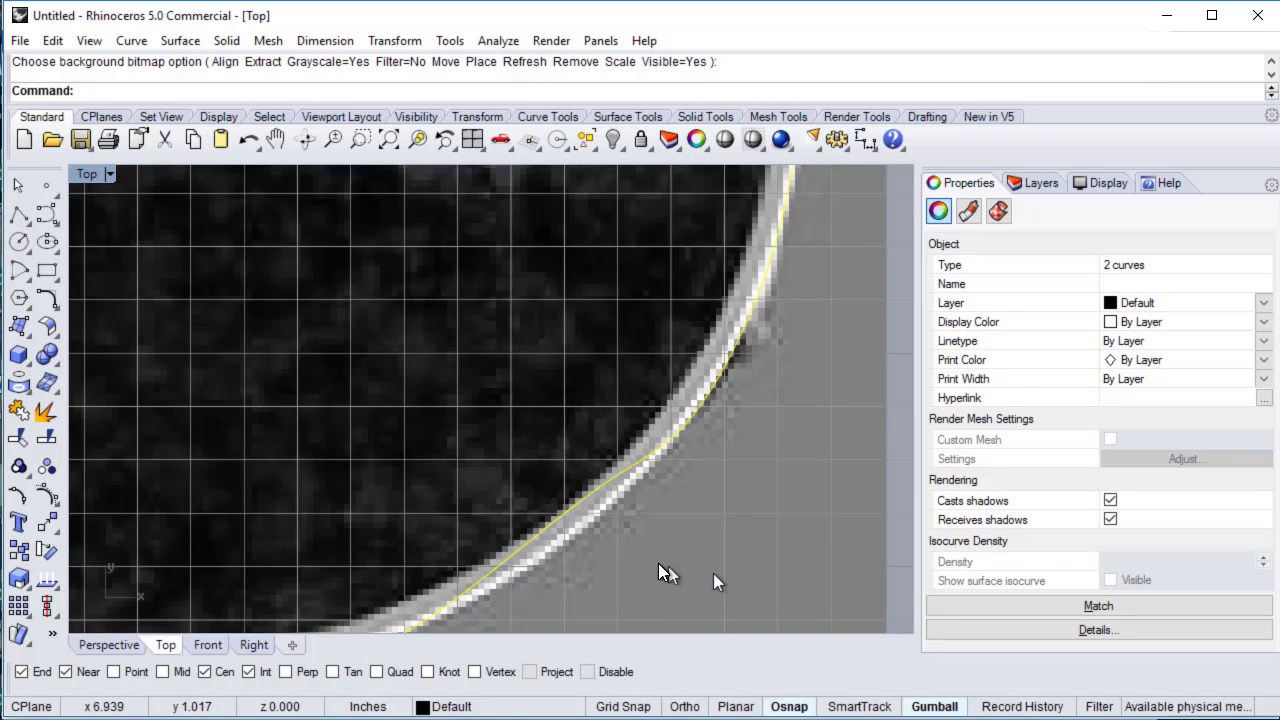
right_drag(571, 583, 614, 420)
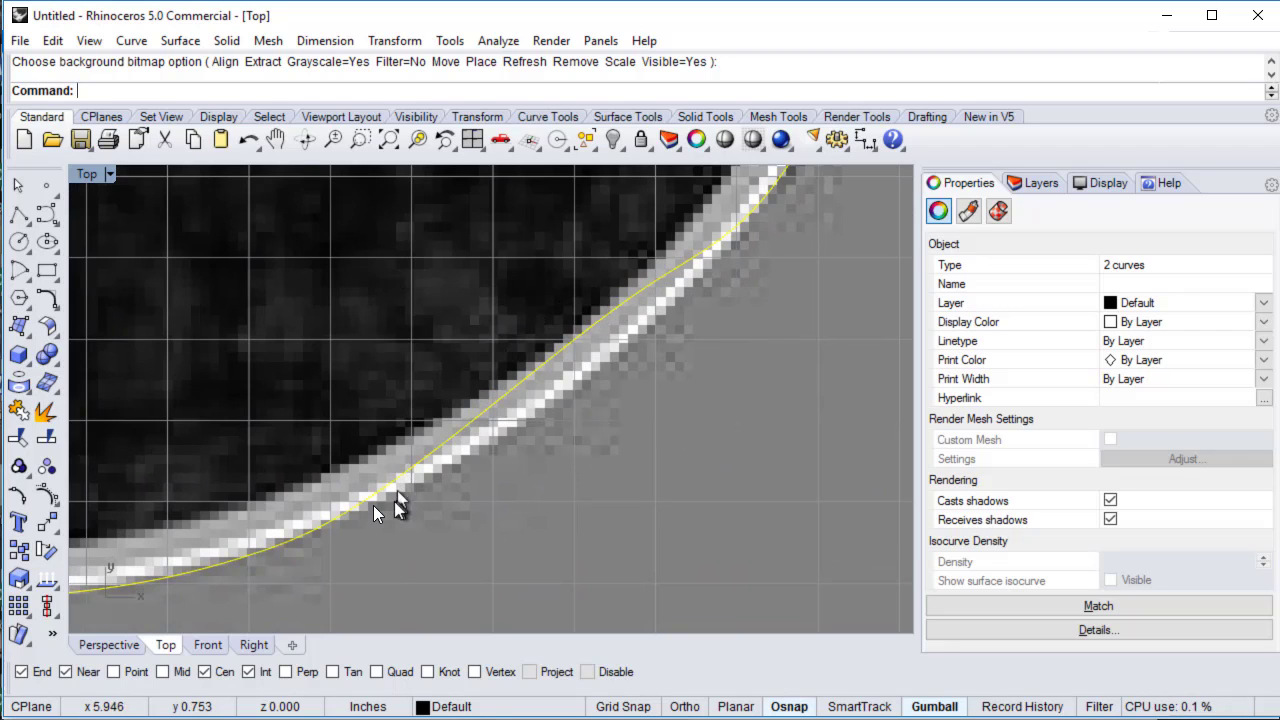
click(18, 500)
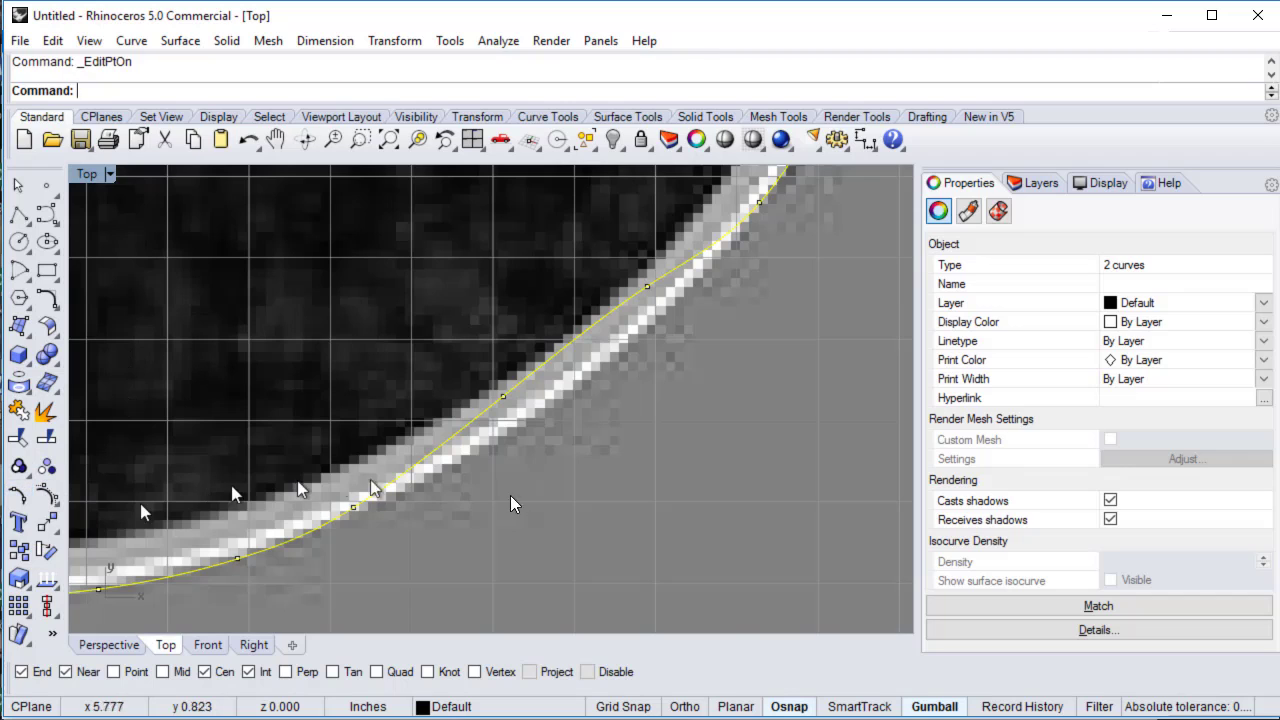
click(503, 397)
mouse_move(508, 397)
mouse_down()
mouse_move(525, 420)
mouse_move(516, 414)
mouse_up()
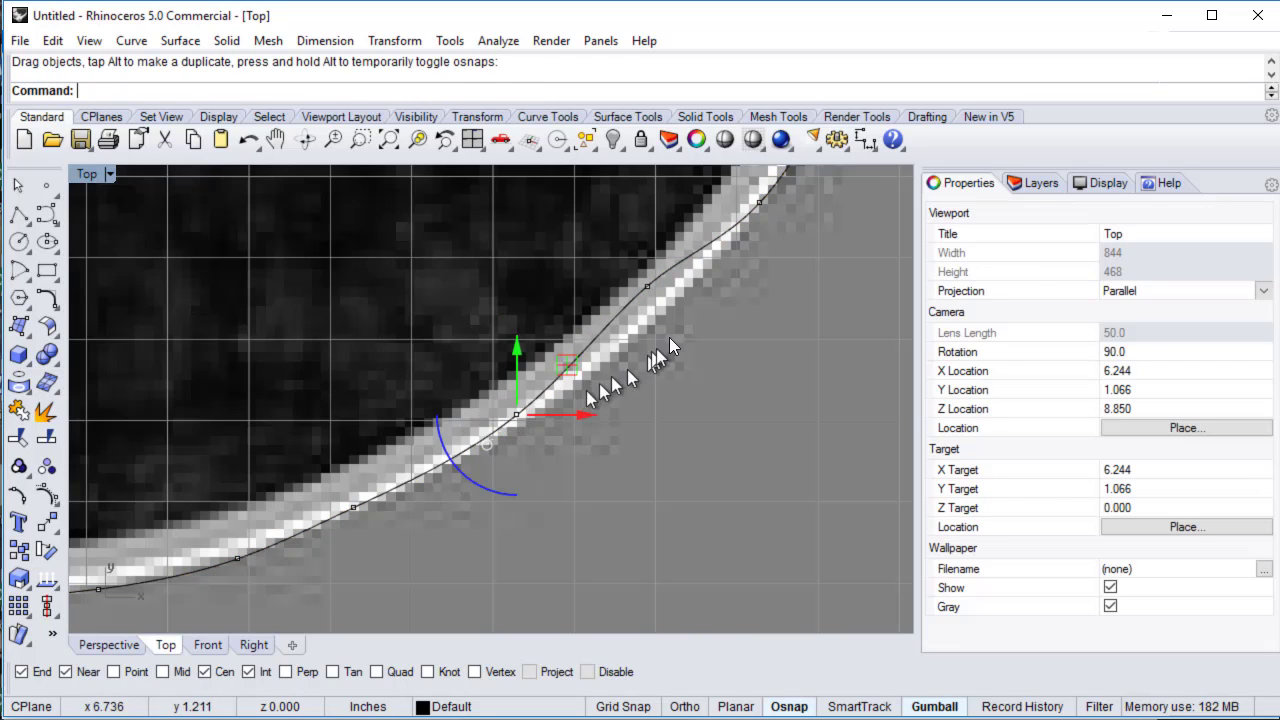
click(646, 286)
drag(646, 286, 668, 309)
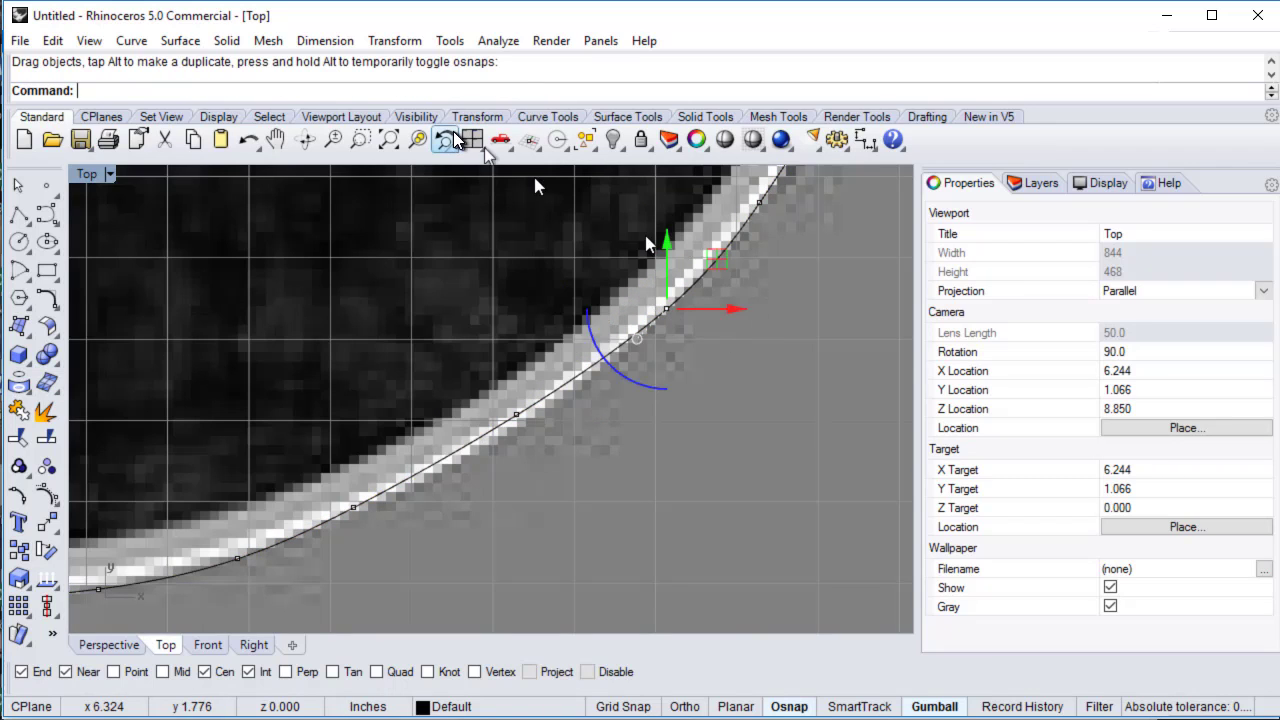
click(389, 140)
right_drag(675, 285, 575, 400)
Hide the Top view's guitar background bitmap from the viewport title menu.
scroll(586, 399, up, 8)
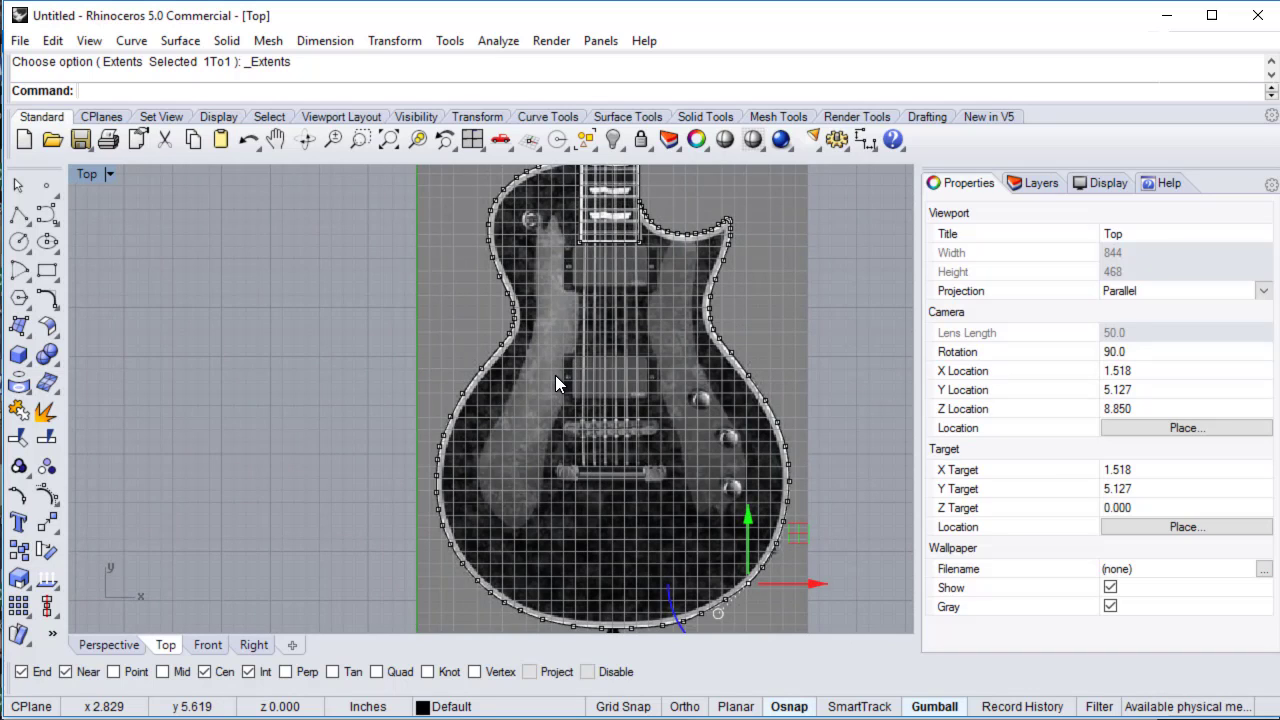
scroll(555, 375, down, 2)
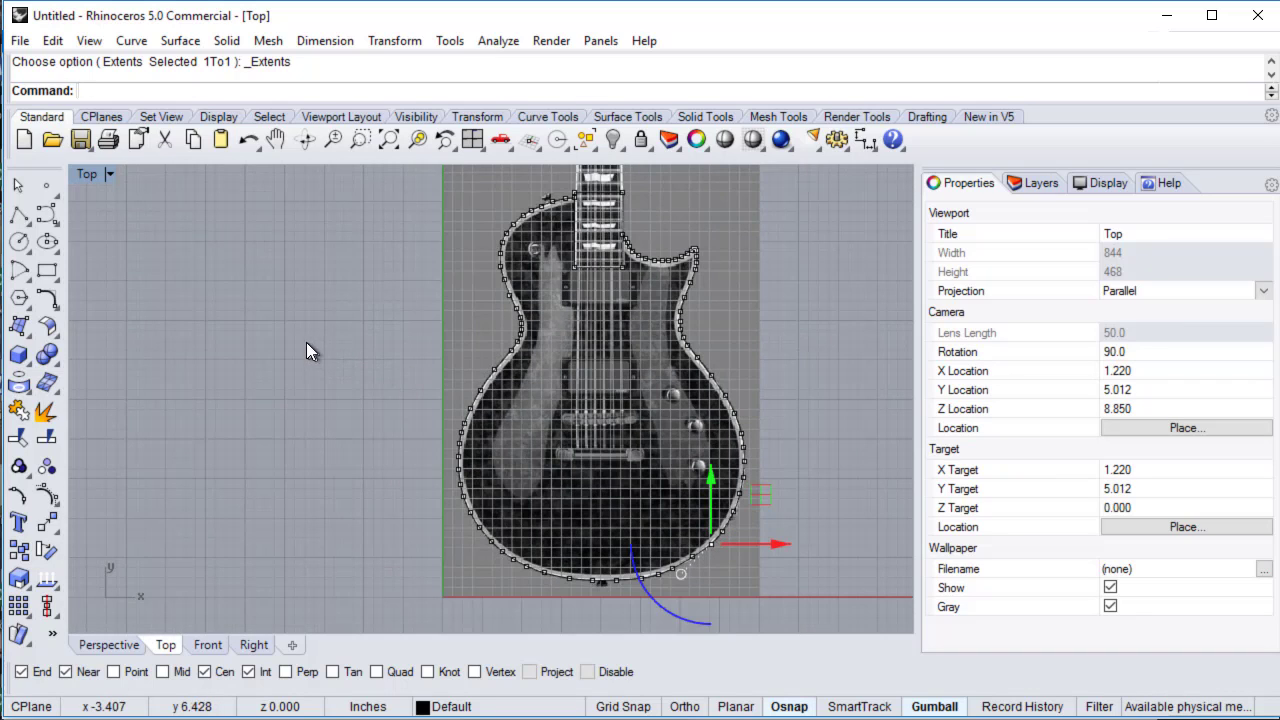
click(95, 177)
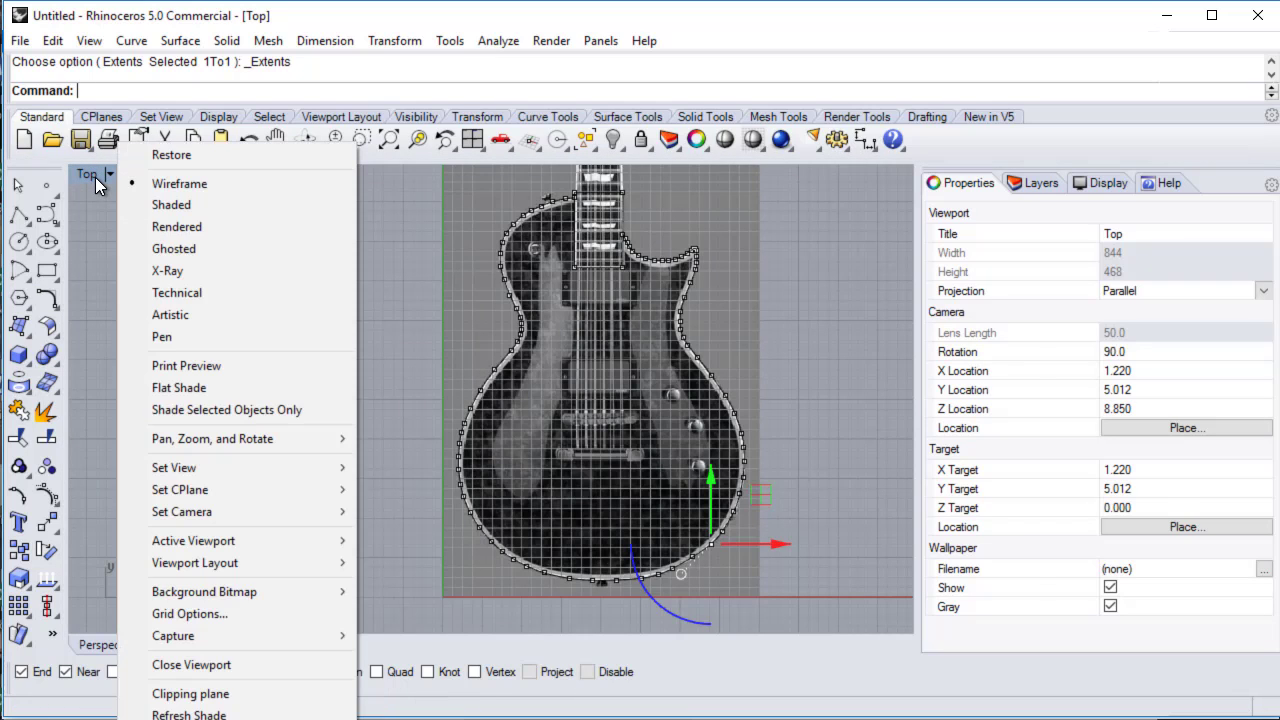
mouse_move(197, 593)
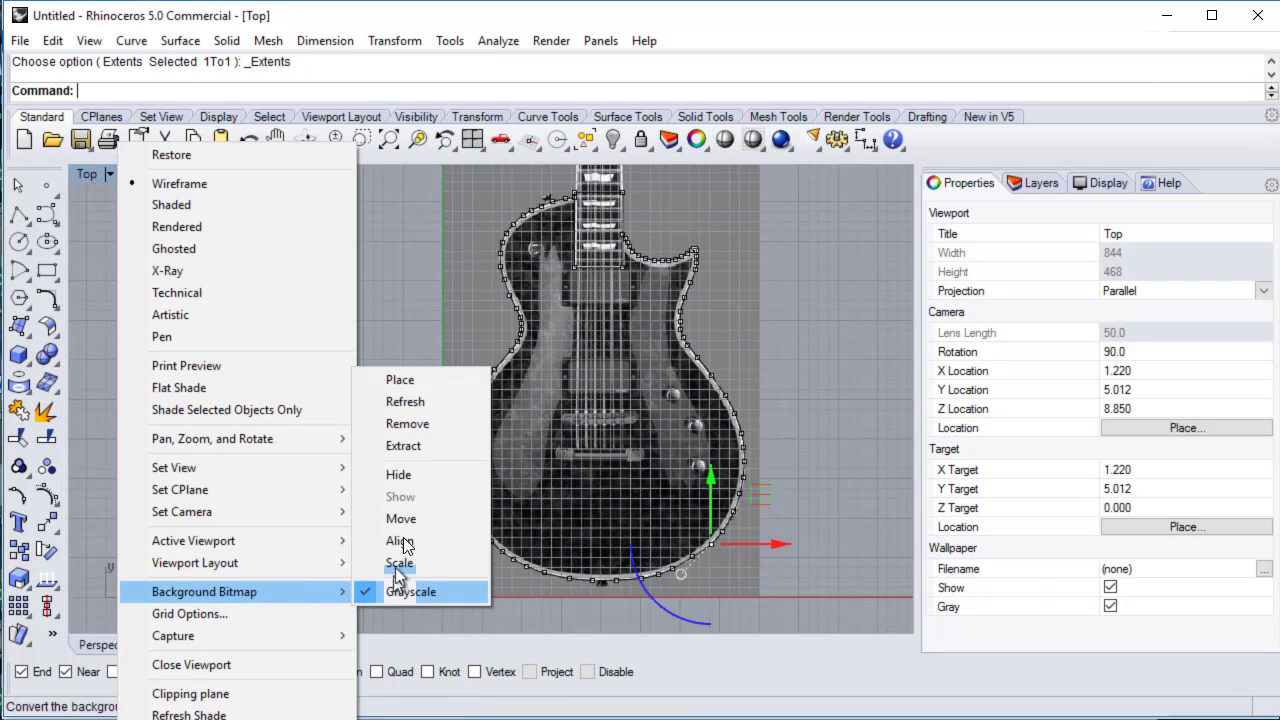
click(398, 475)
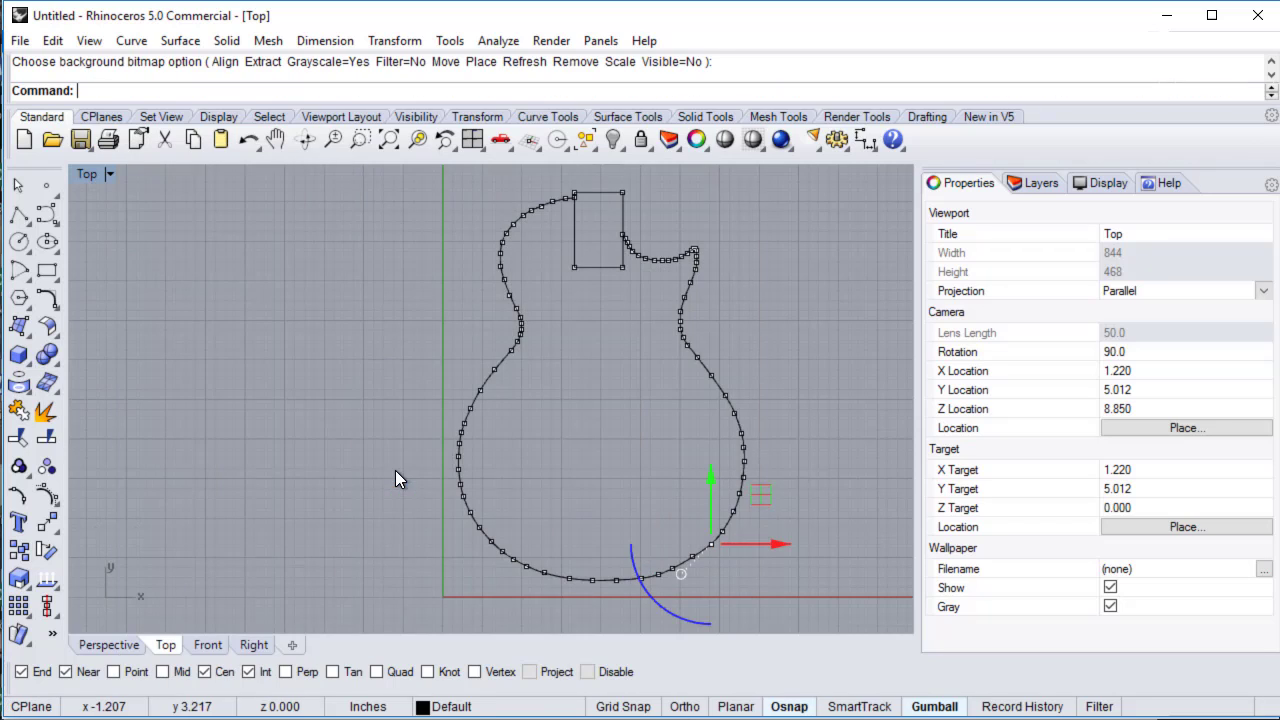
Turn off edit points and window-select the body outline and neck rectangle.
right_click(18, 496)
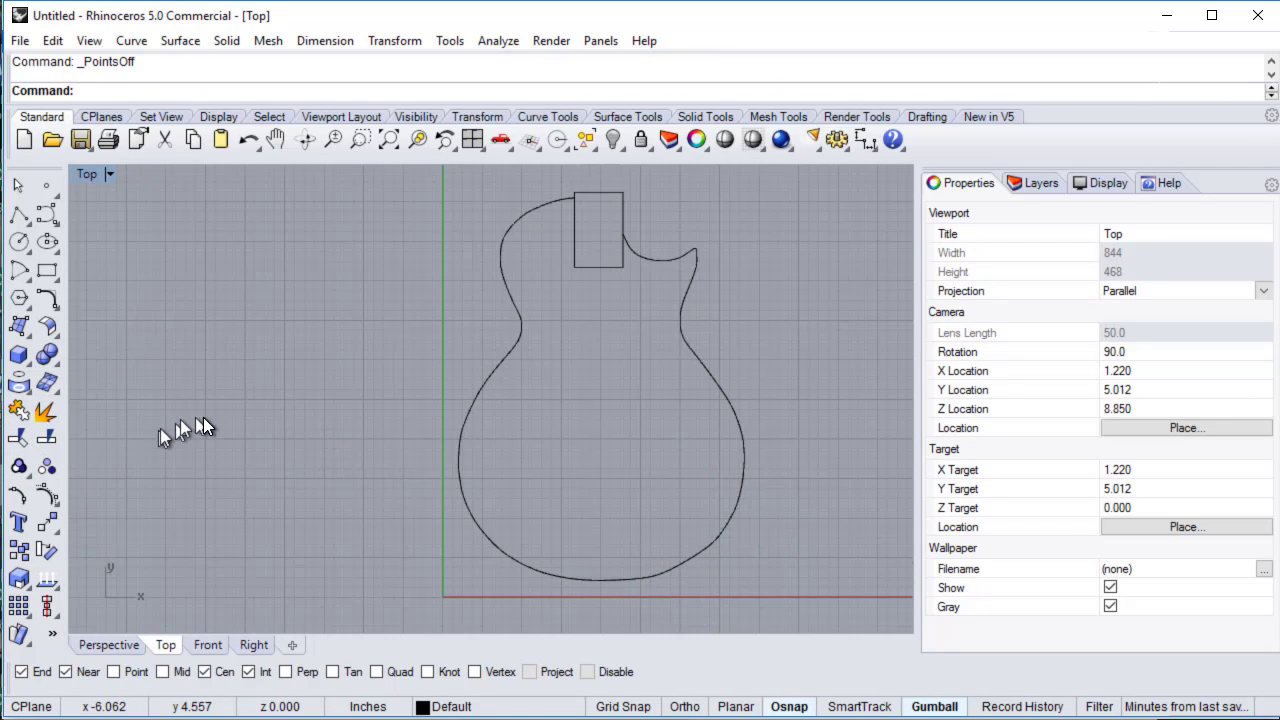
scroll(205, 440, down, 3)
right_drag(210, 491, 433, 393)
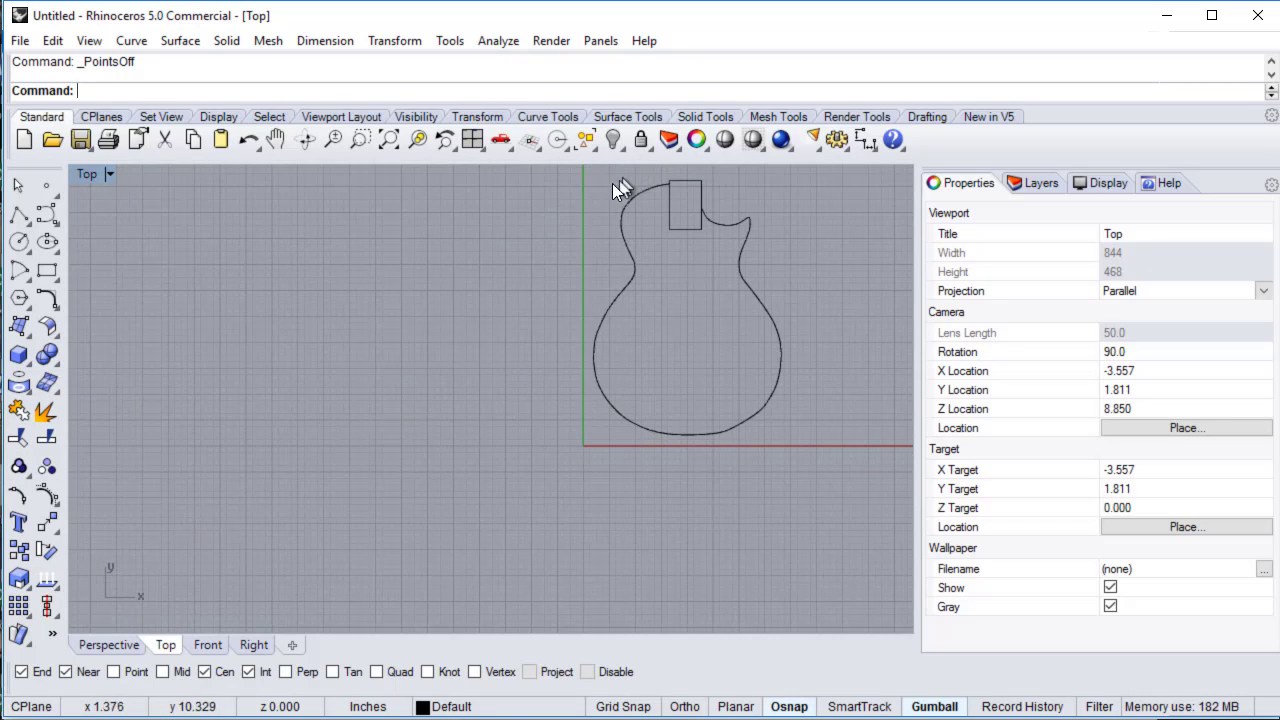
drag(582, 175, 818, 478)
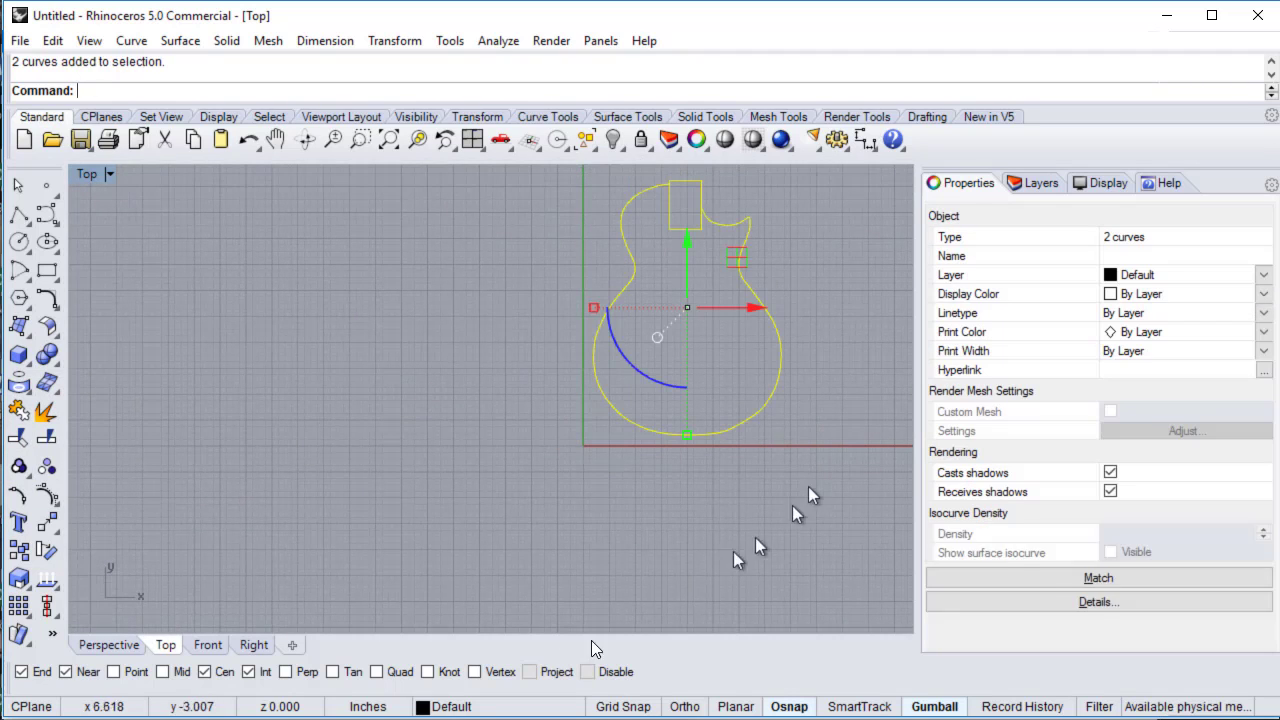
Move the selected outline beside the two other guitar outlines and deselect it.
right_drag(363, 548, 708, 435)
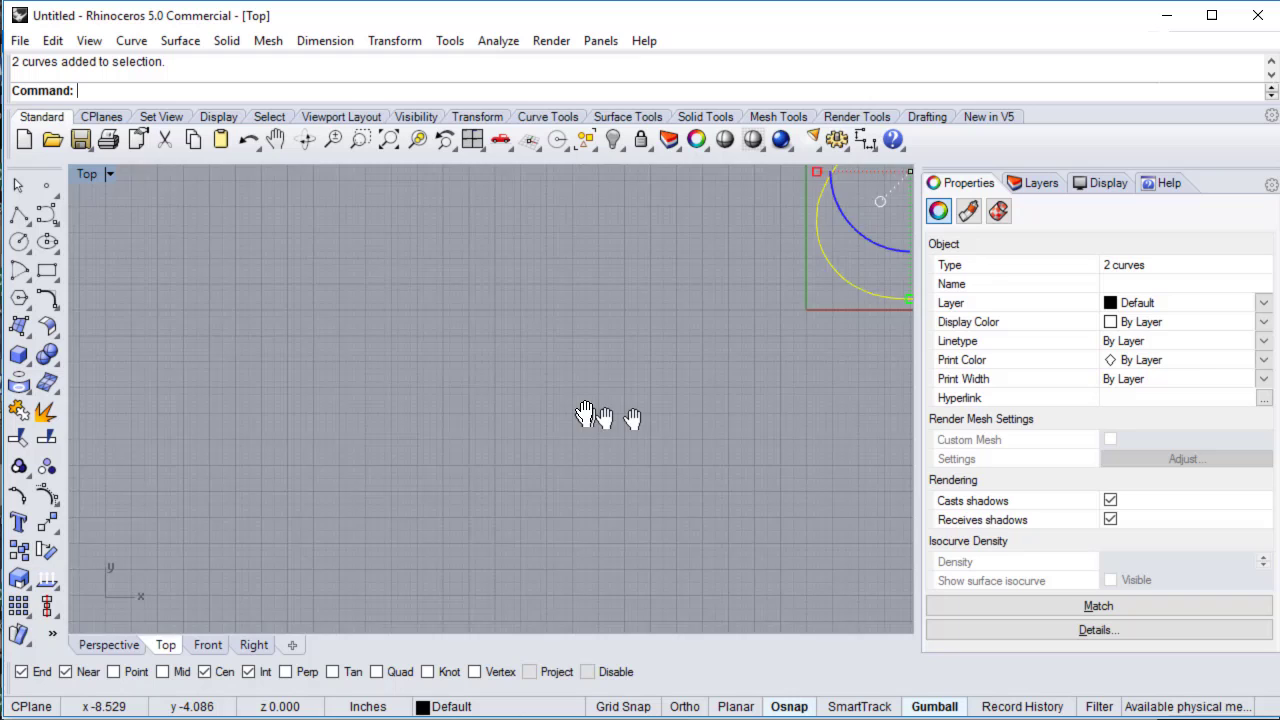
scroll(535, 397, down, 3)
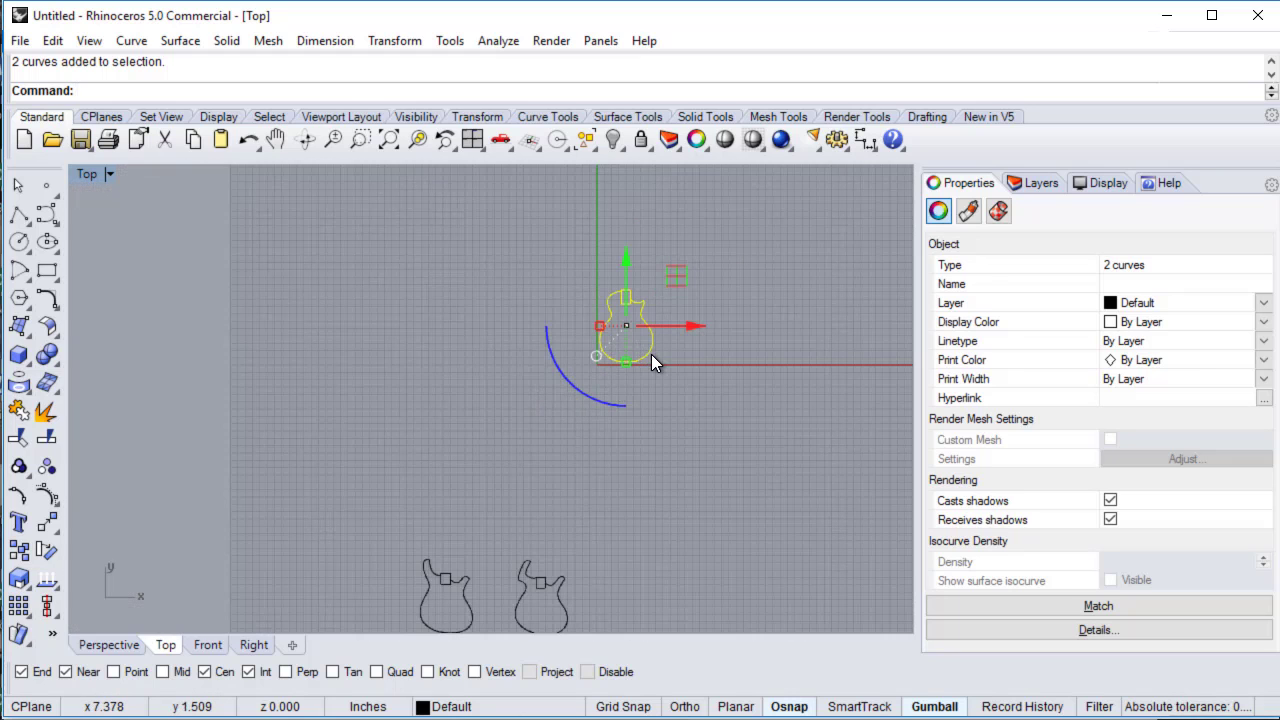
drag(643, 354, 652, 630)
click(800, 542)
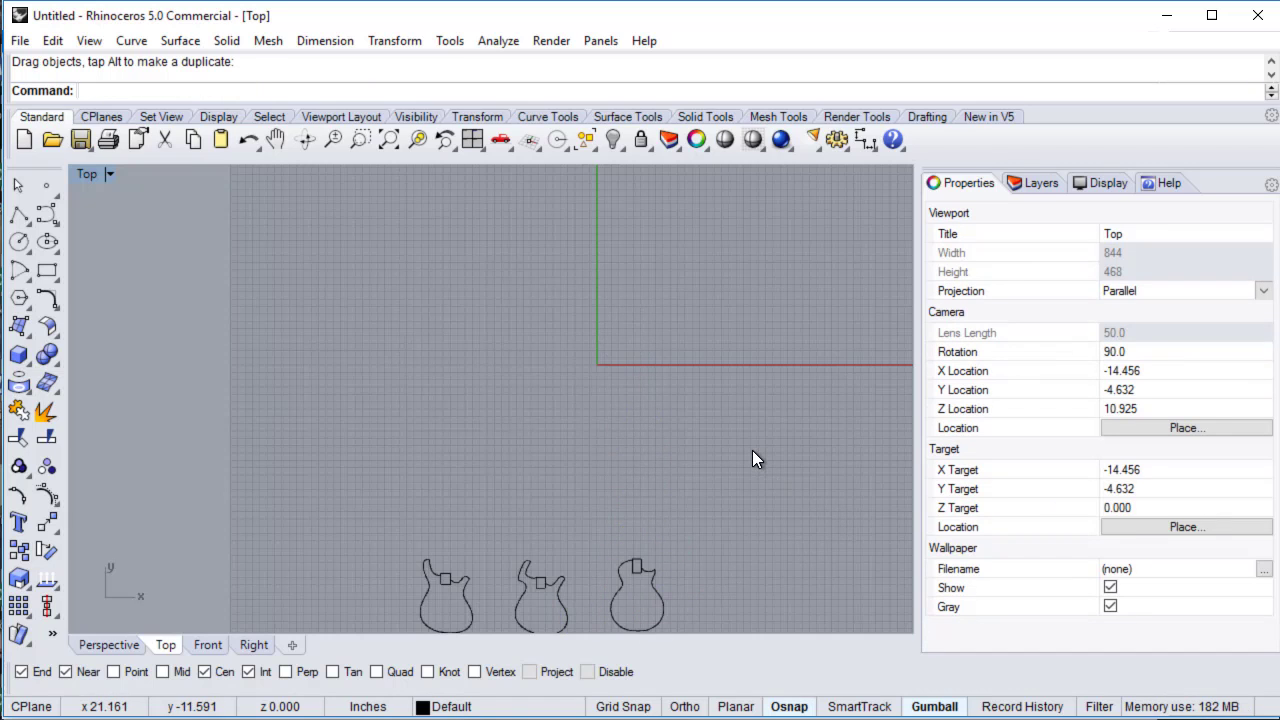
right_drag(751, 509, 740, 343)
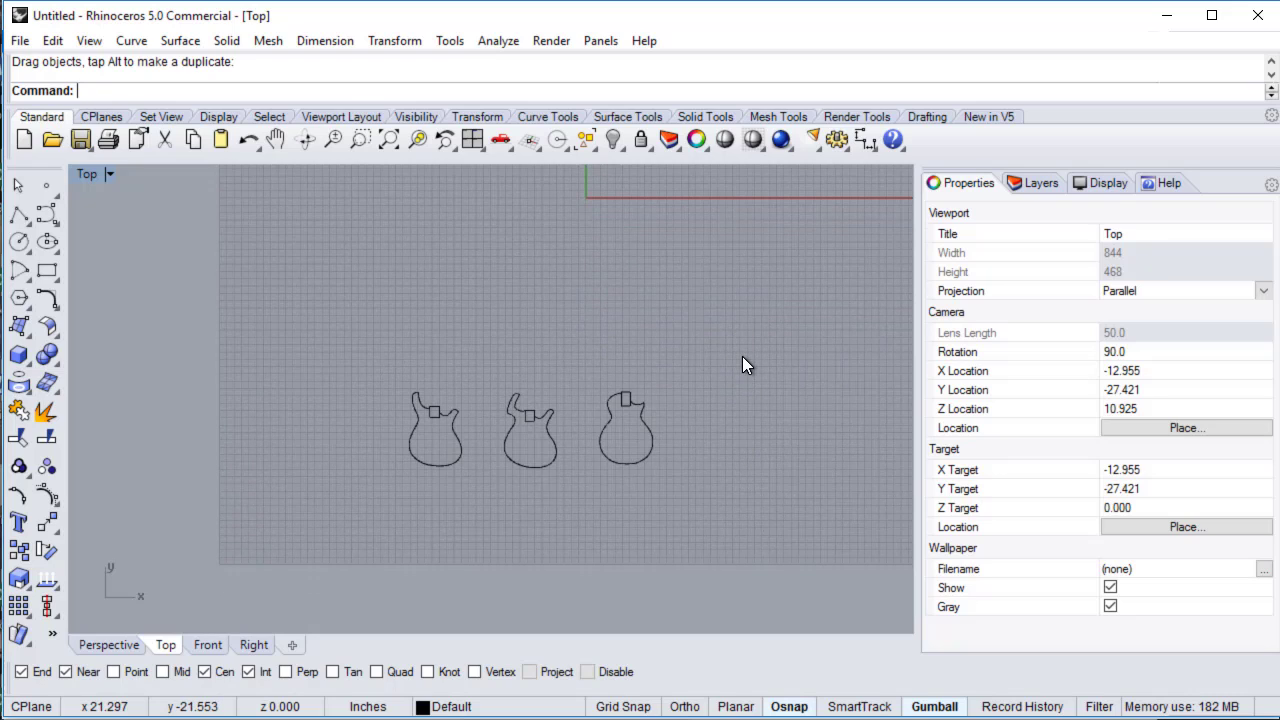